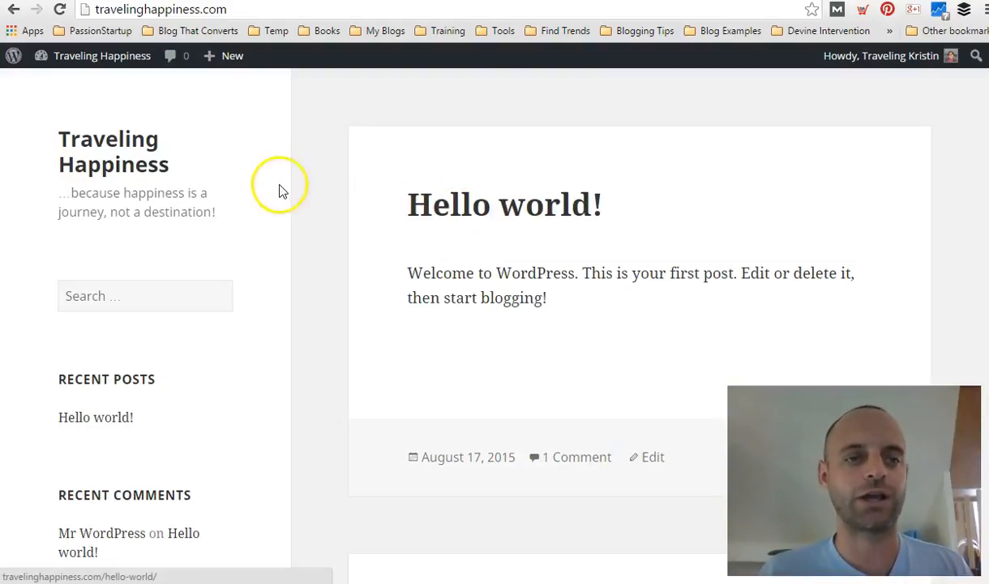
Go to the site's admin dashboard and bring up the installed themes
mouse_move(92, 68)
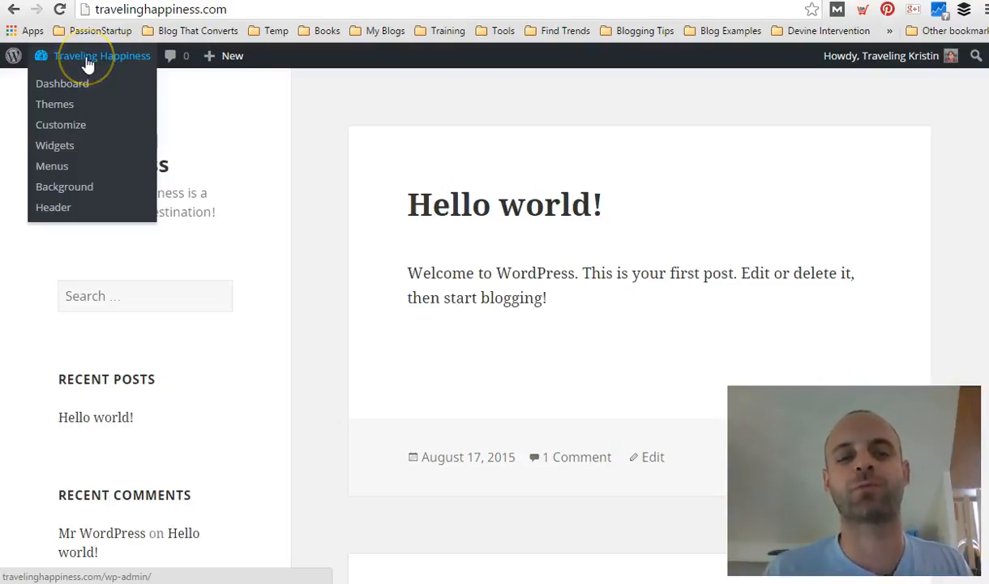
left_click(65, 84)
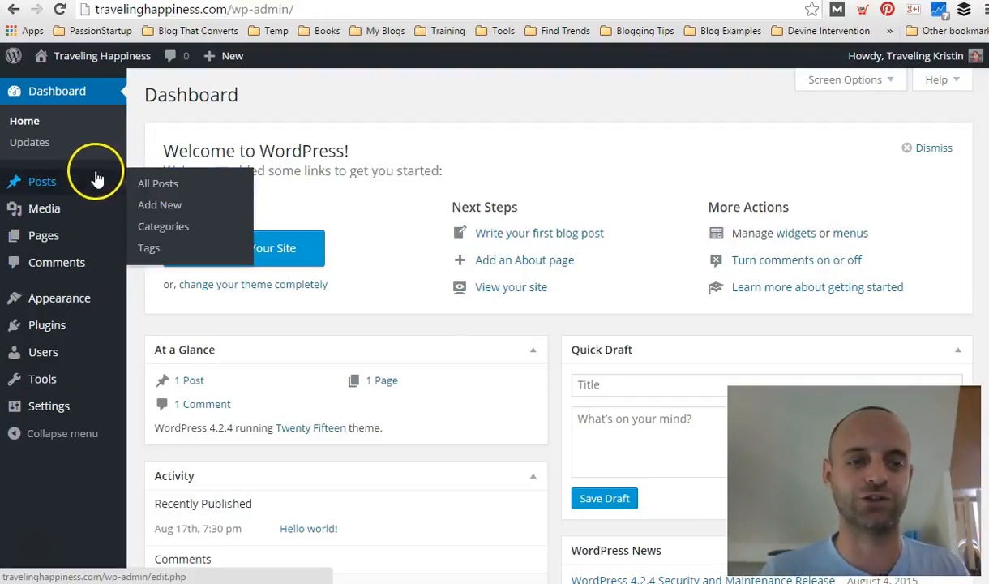
mouse_move(56, 306)
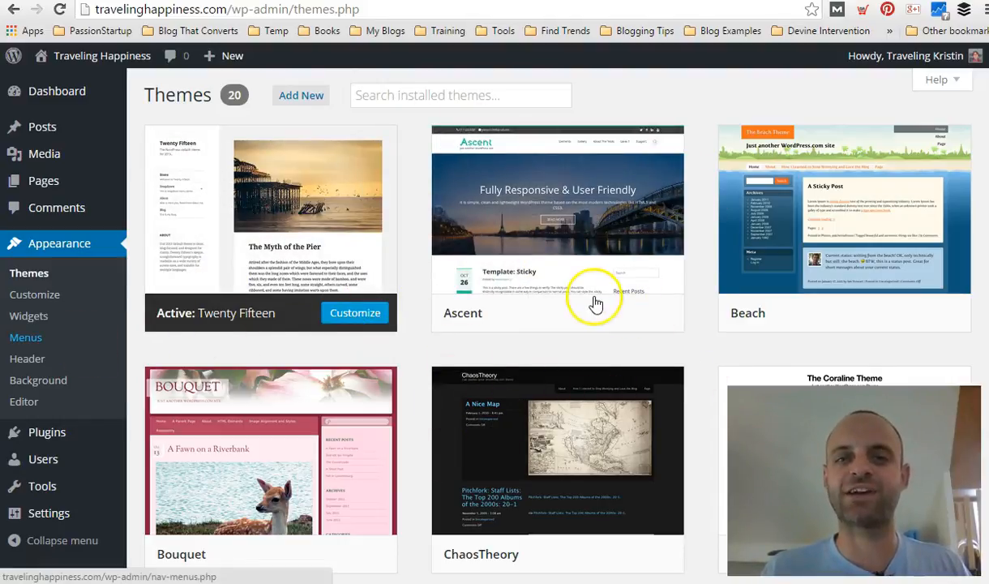
Preview the installed Beach theme live and activate it for the site
mouse_move(596, 304)
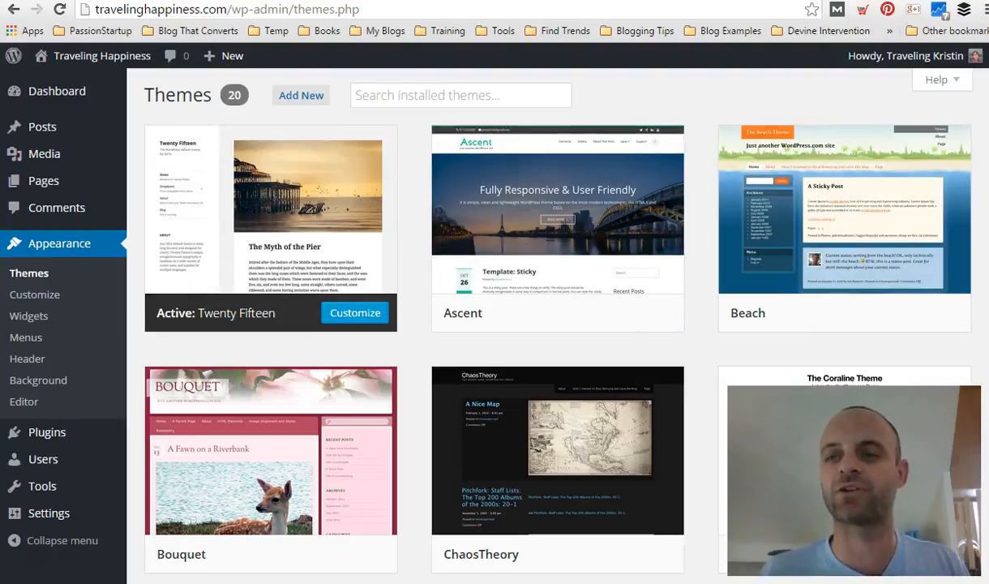
scroll(558, 324, "down", 6)
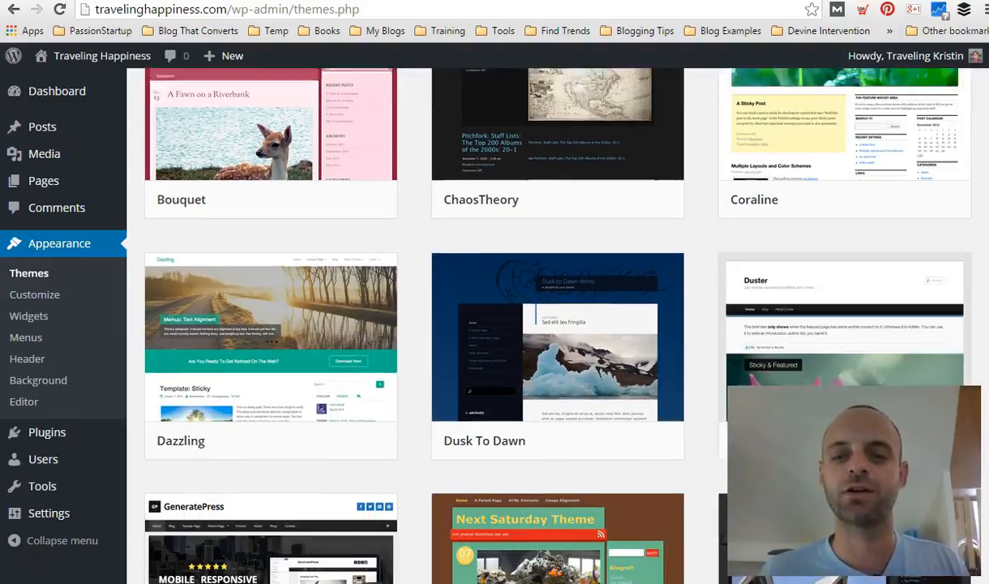
scroll(558, 324, "down", 1)
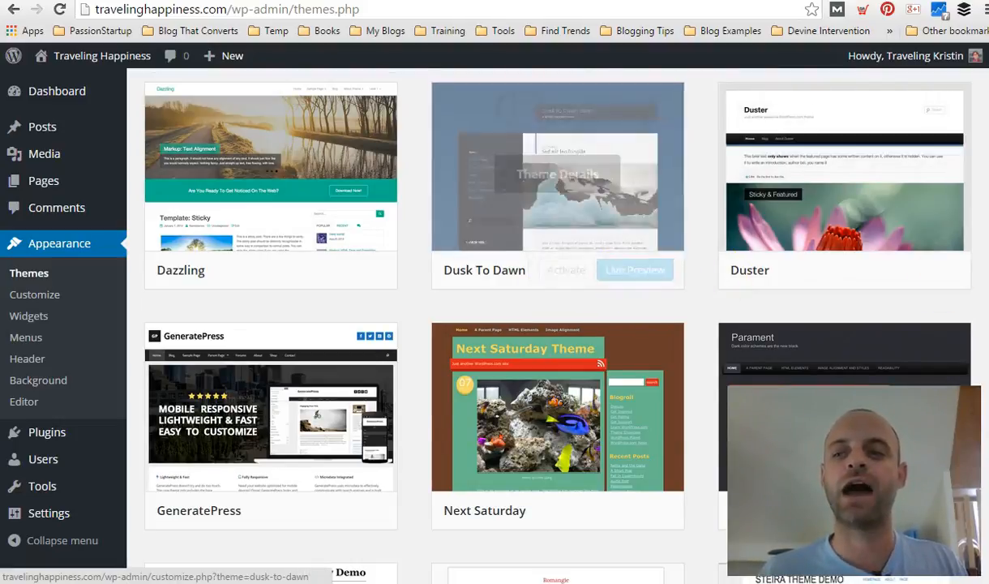
scroll(558, 325, "up", 5)
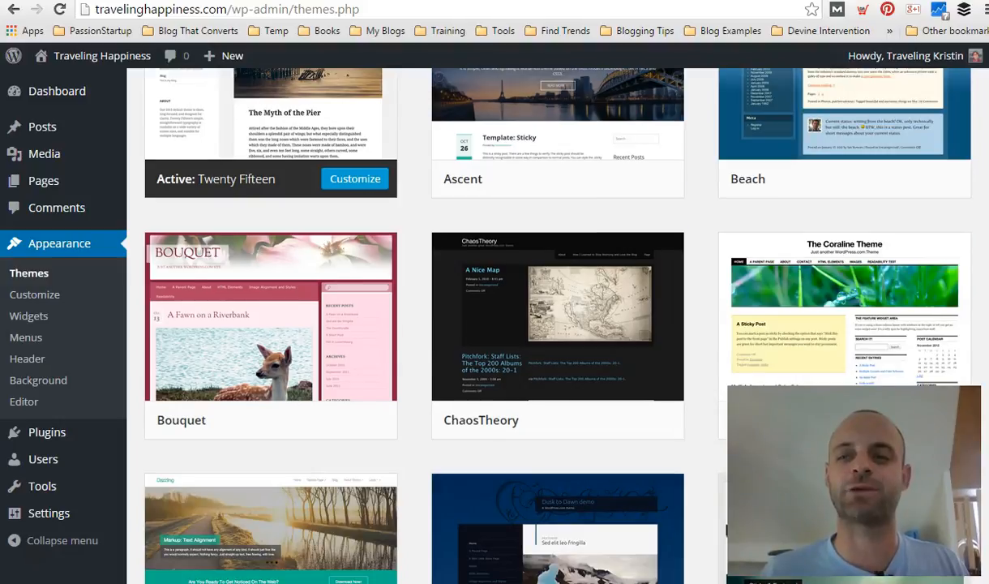
scroll(927, 168, "up", 2)
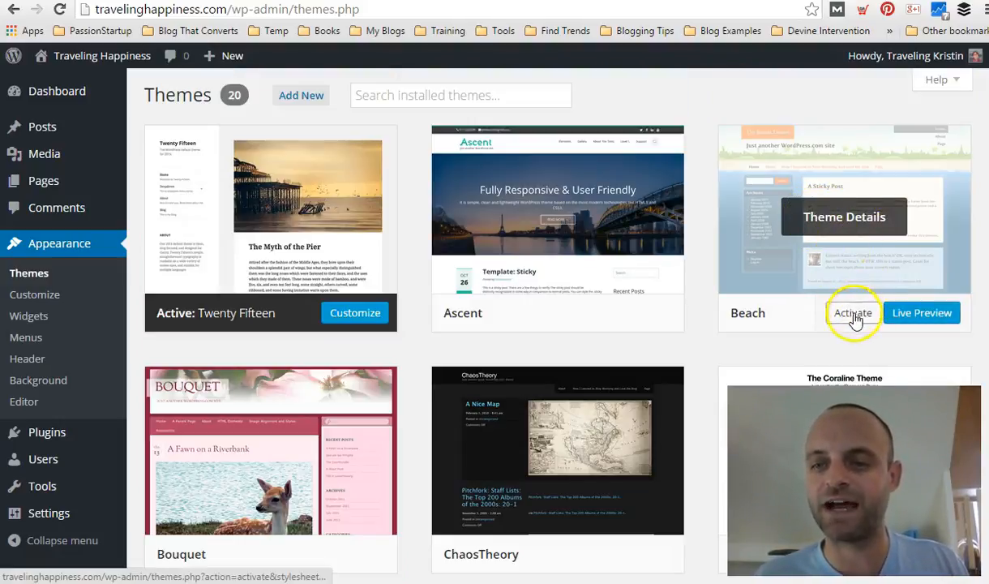
left_click(916, 317)
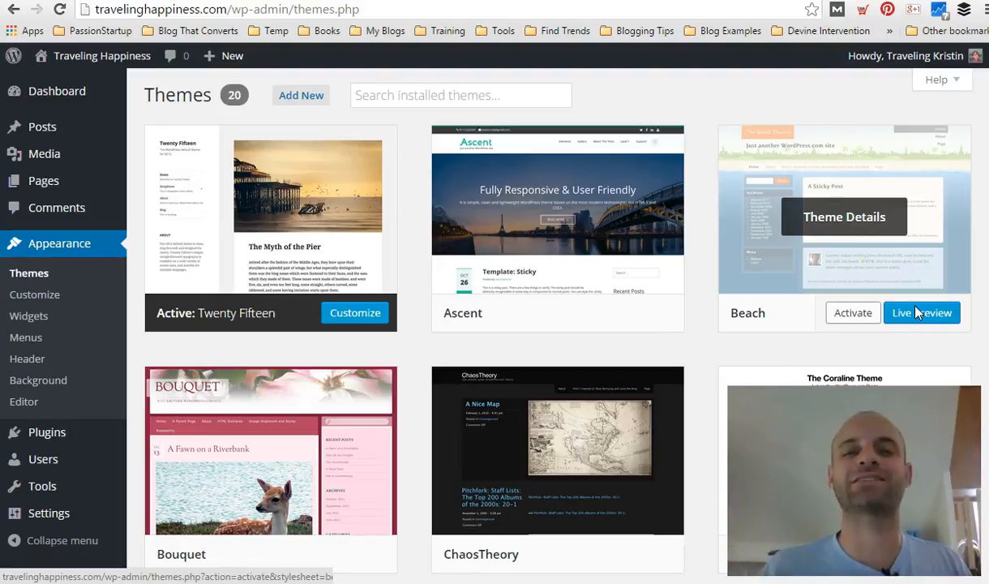
left_click(915, 308)
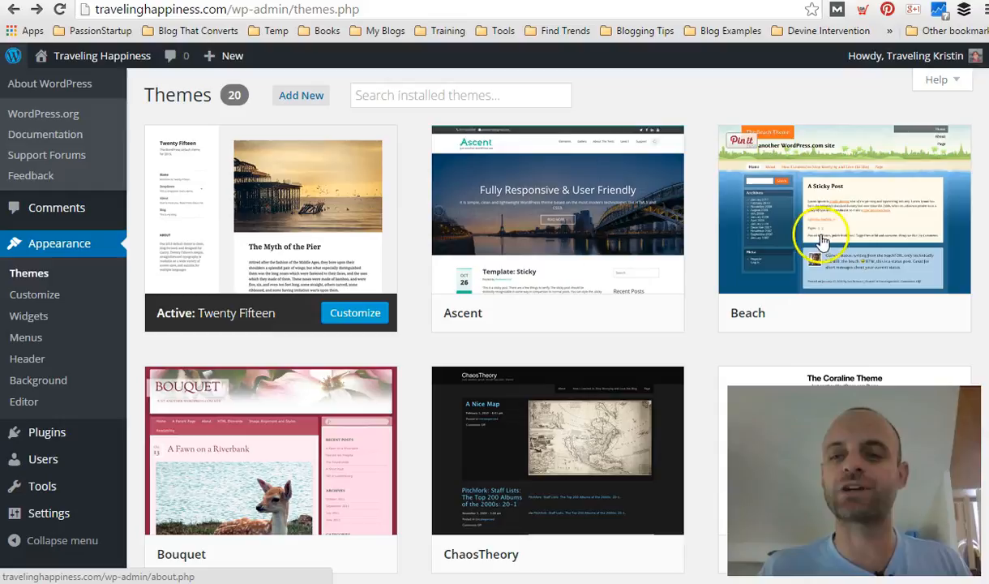
mouse_move(821, 241)
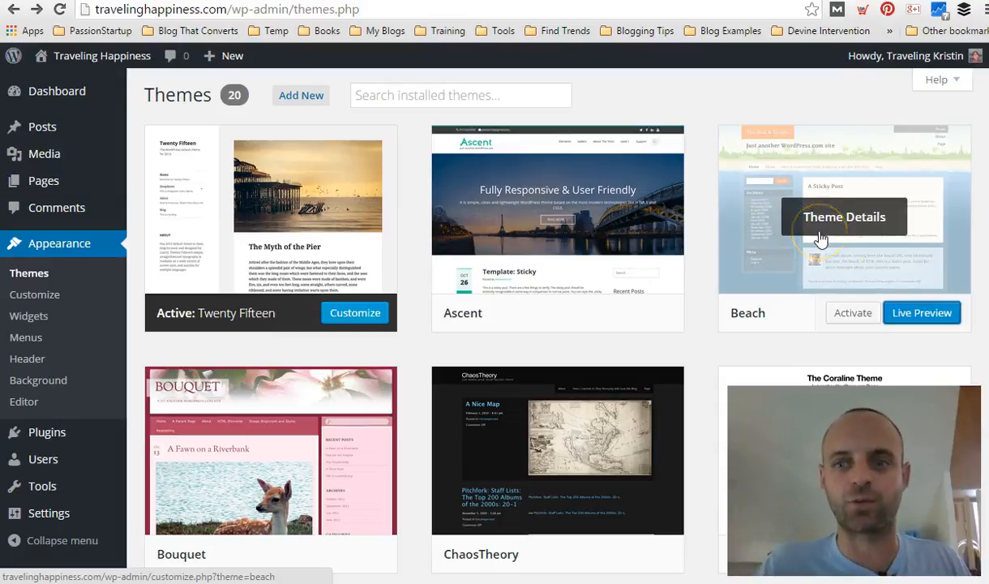
left_click(854, 314)
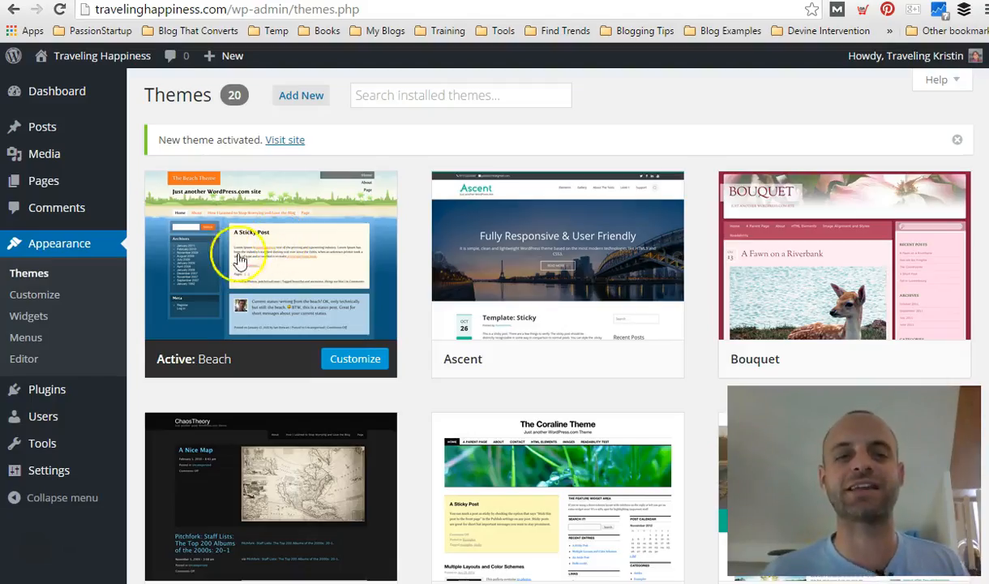
Open the active Beach theme for customizing and view its Site Title & Tagline settings
mouse_move(221, 250)
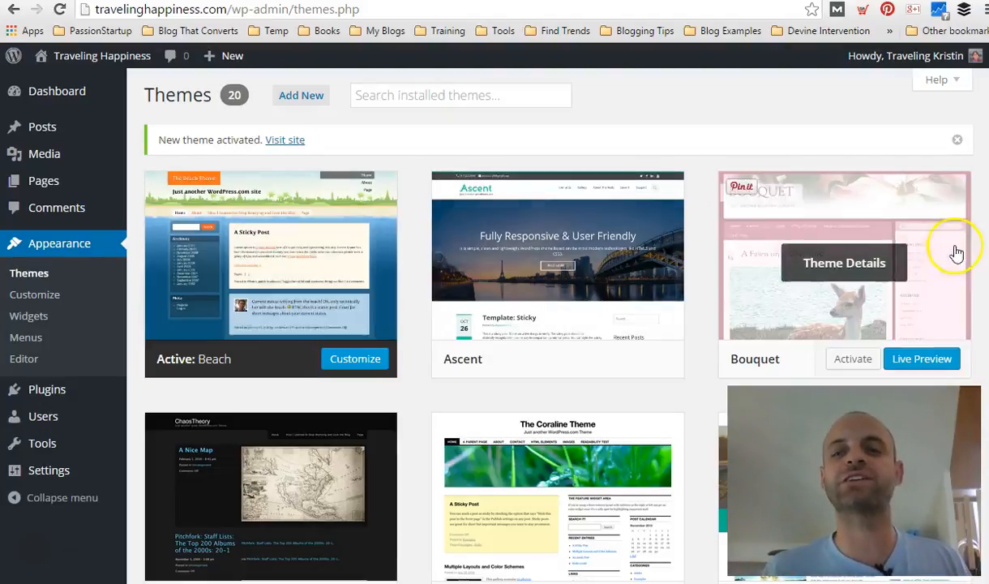
left_click(354, 365)
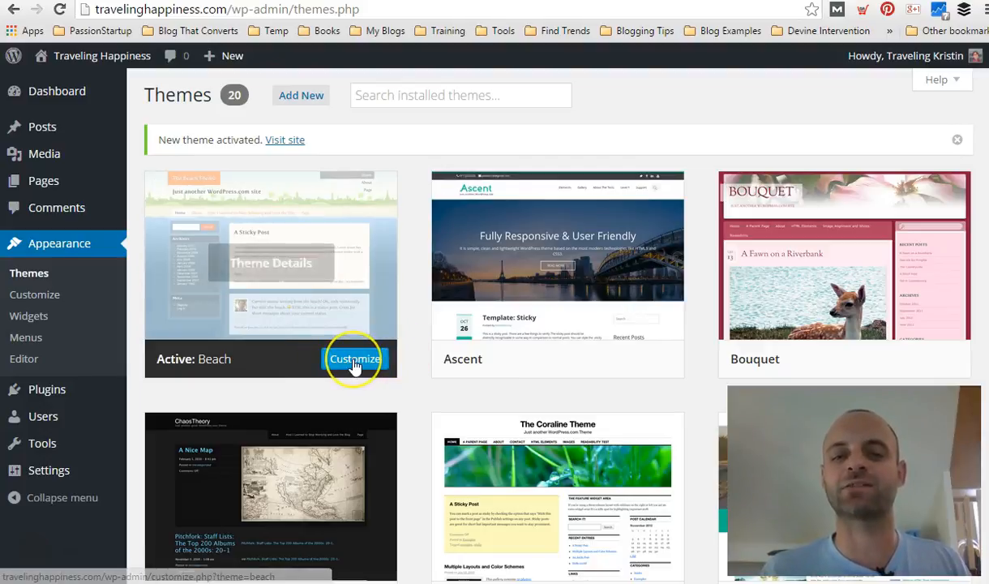
left_click(353, 365)
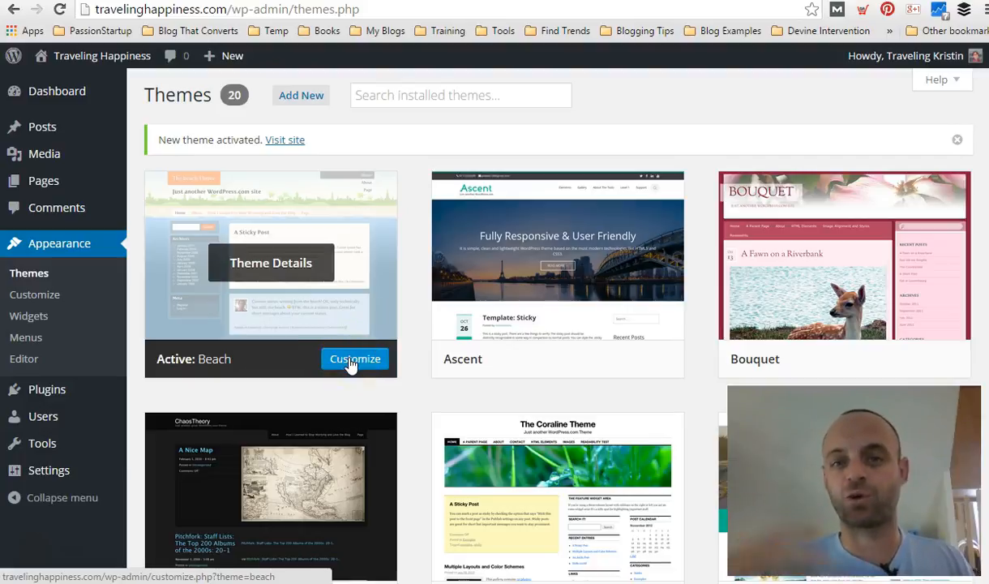
left_click(354, 365)
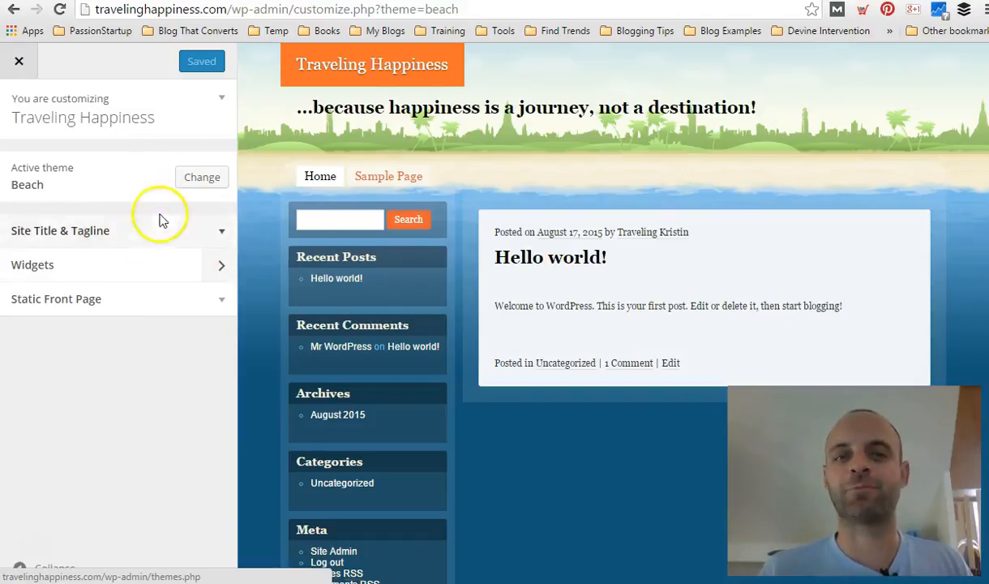
left_click(219, 237)
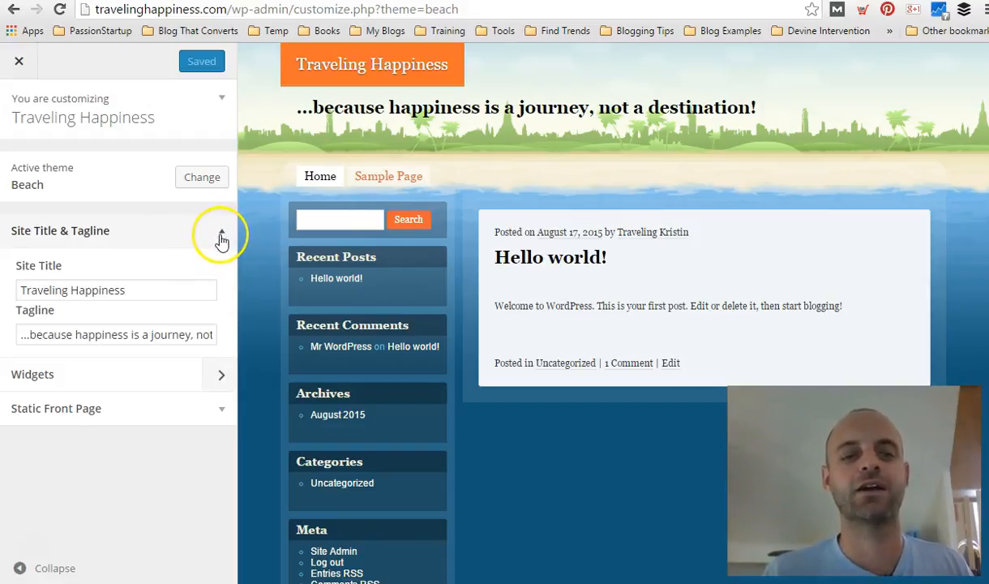
left_click(221, 233)
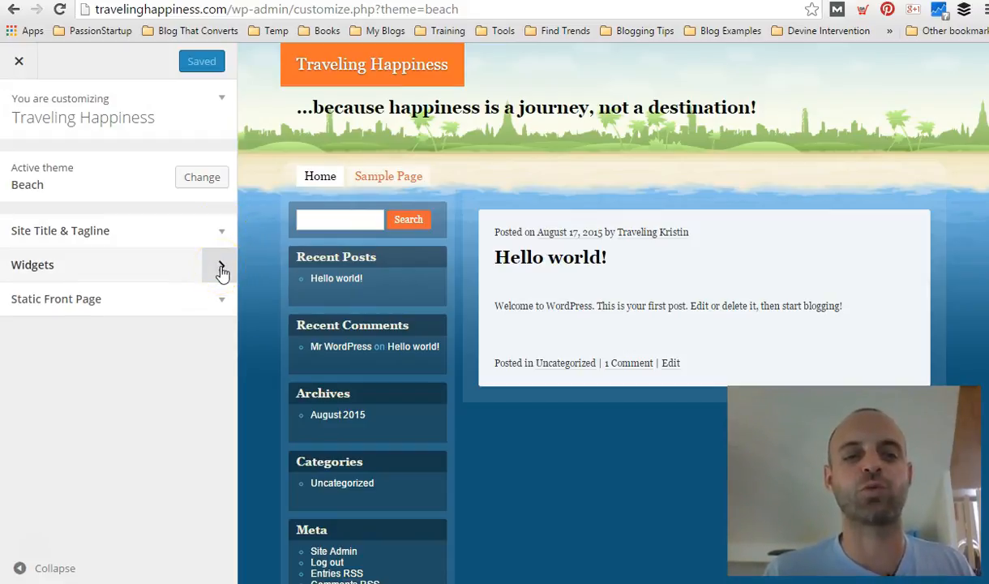
View the Sidebar widgets in the customizer and return to the installed themes
left_click(221, 271)
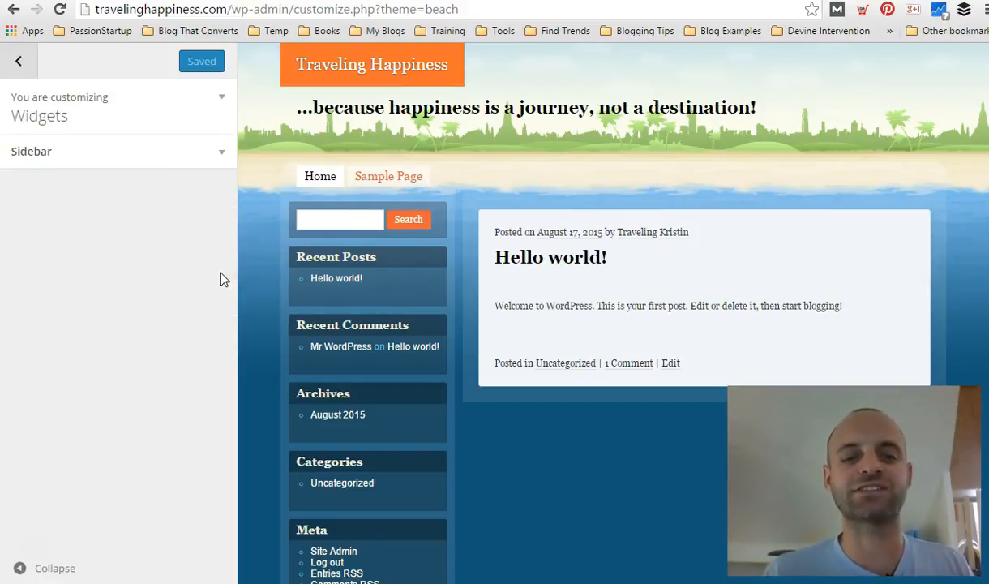
left_click(221, 151)
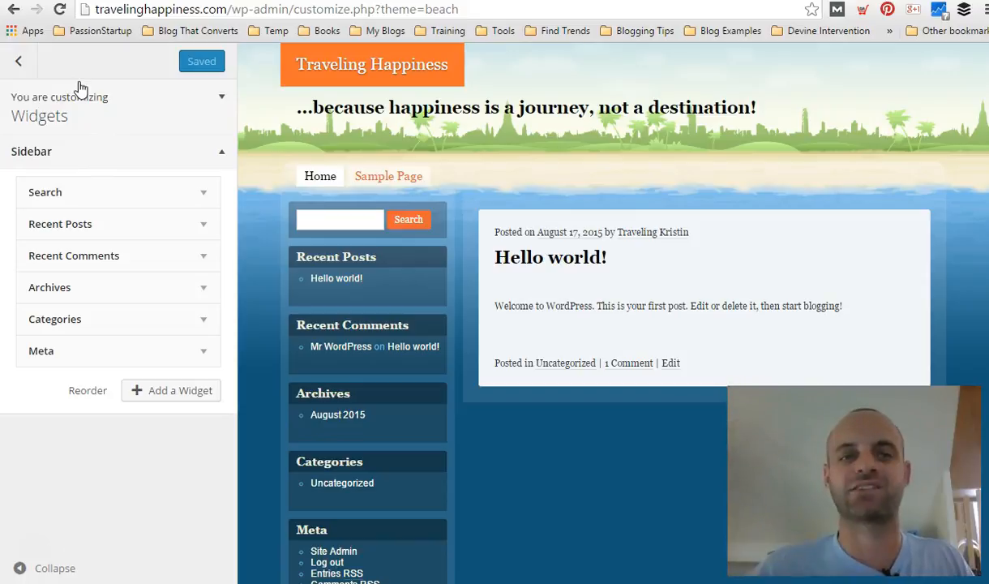
left_click(17, 63)
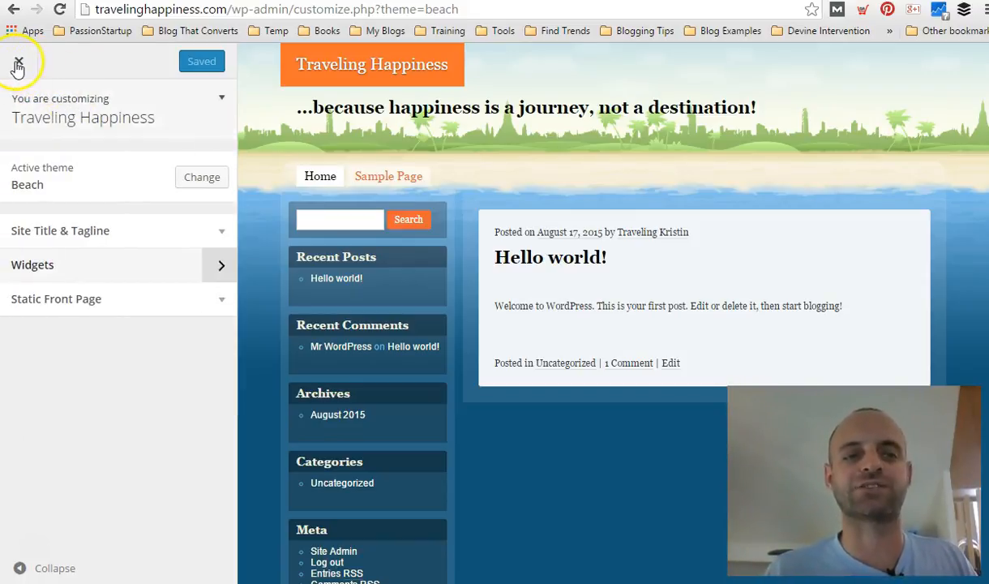
left_click(19, 65)
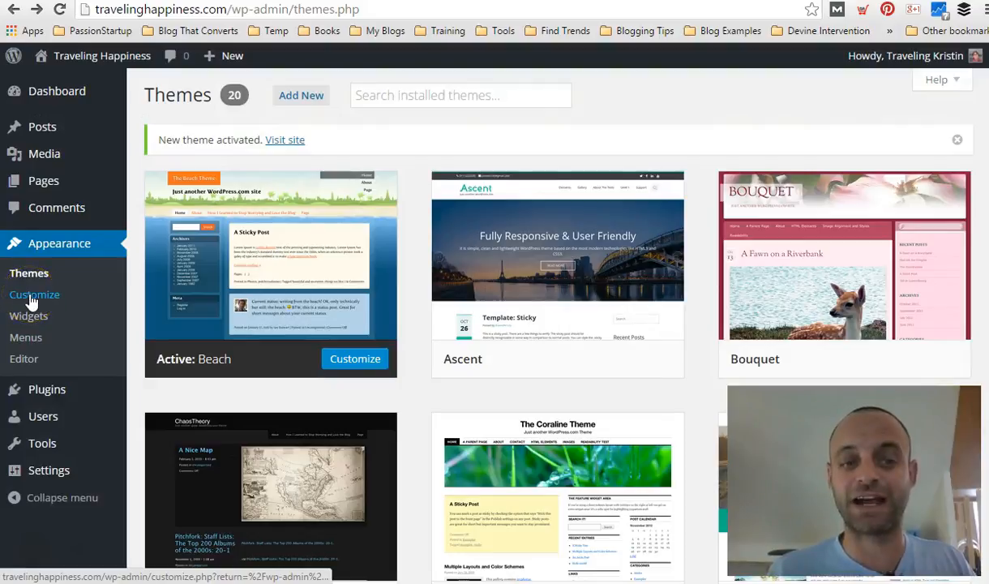
Reopen the site customizer from the Appearance section and close it without making changes
left_click(32, 297)
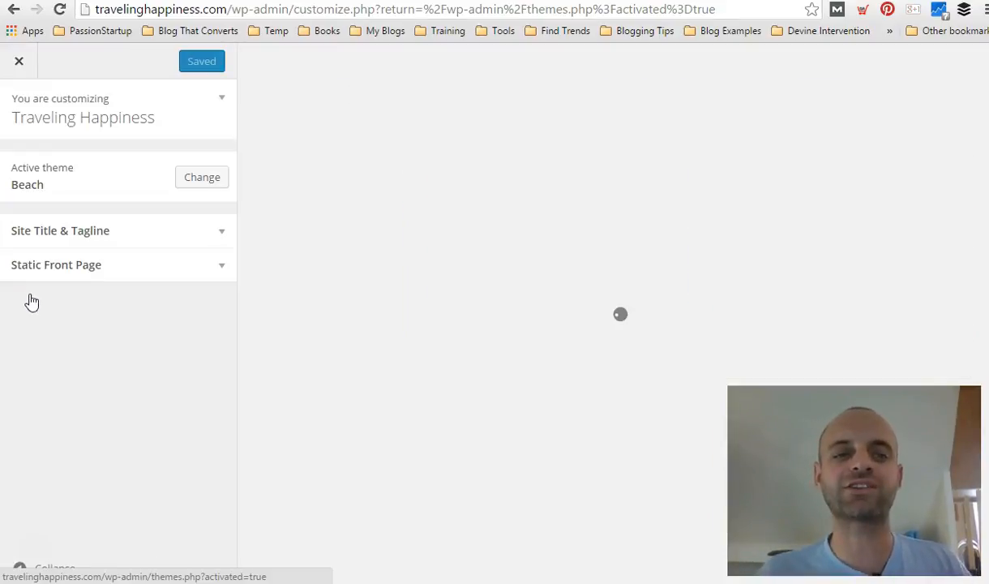
left_click(233, 237)
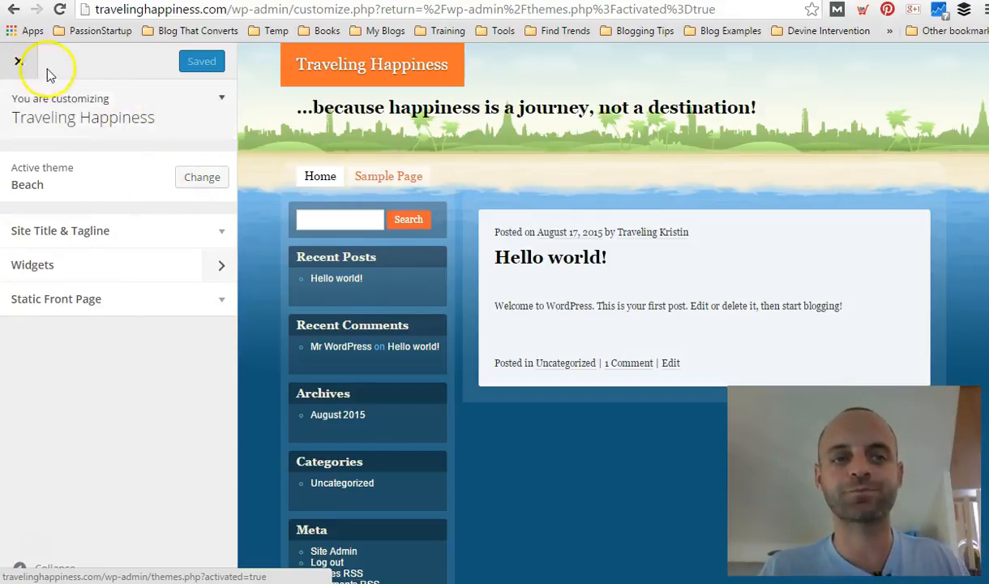
left_click(19, 63)
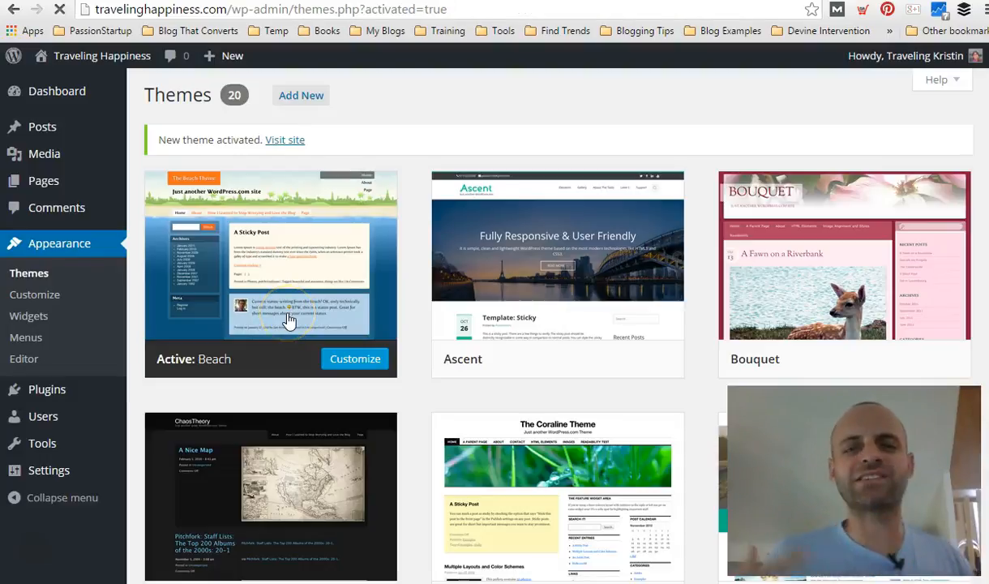
Install the featured Circa theme and return to the list of installed themes
mouse_move(504, 345)
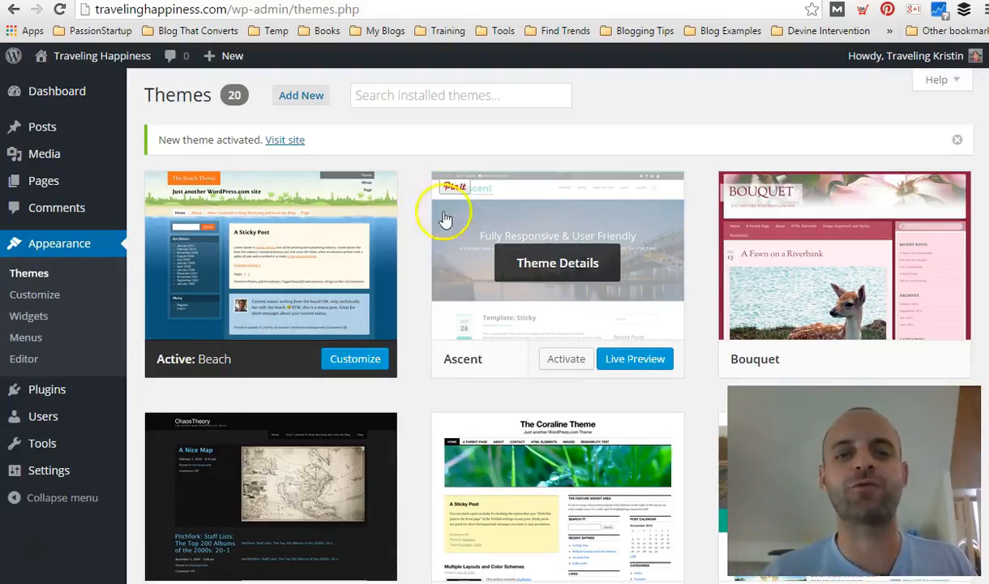
left_click(304, 96)
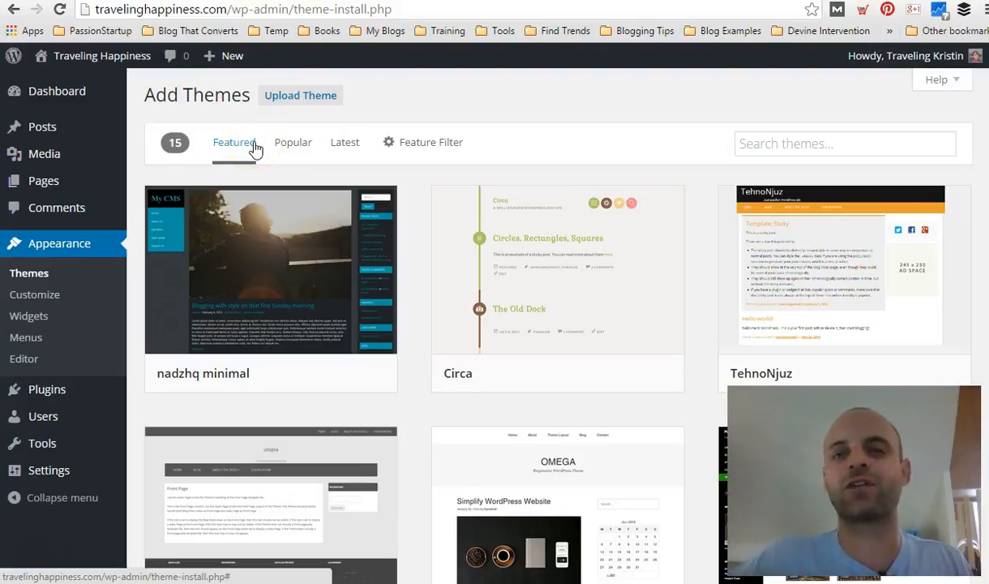
mouse_move(283, 293)
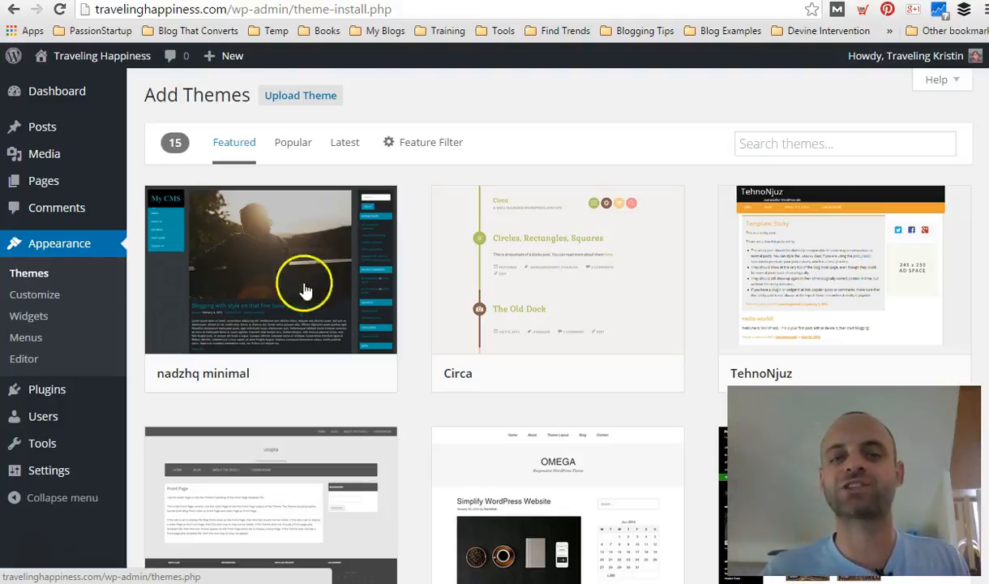
mouse_move(482, 230)
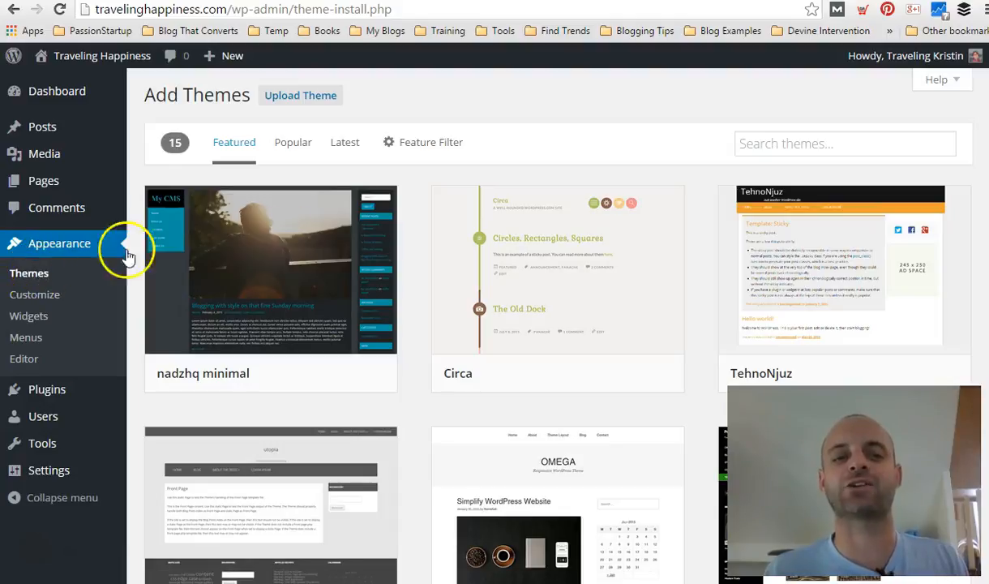
mouse_move(228, 349)
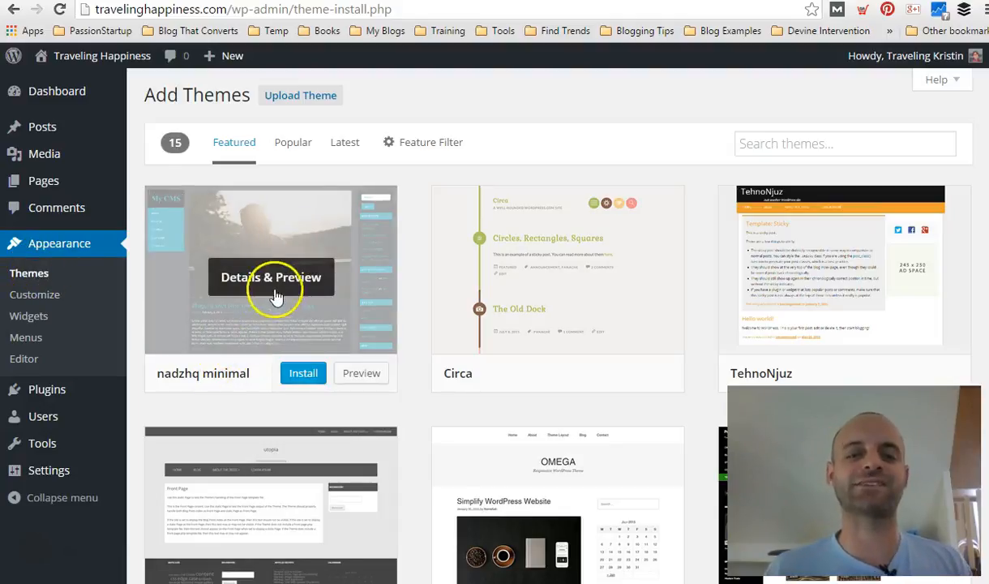
mouse_move(522, 297)
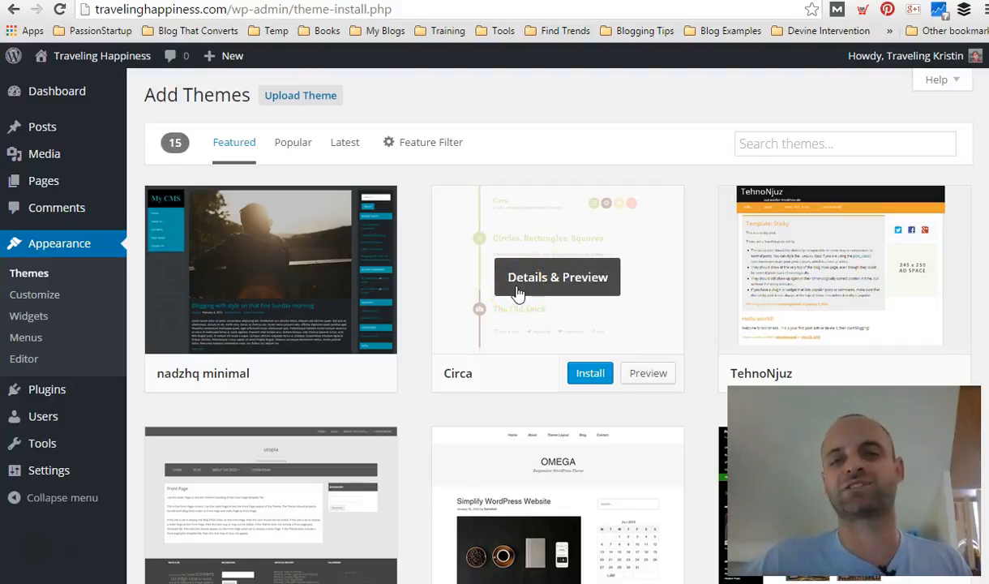
left_click(592, 374)
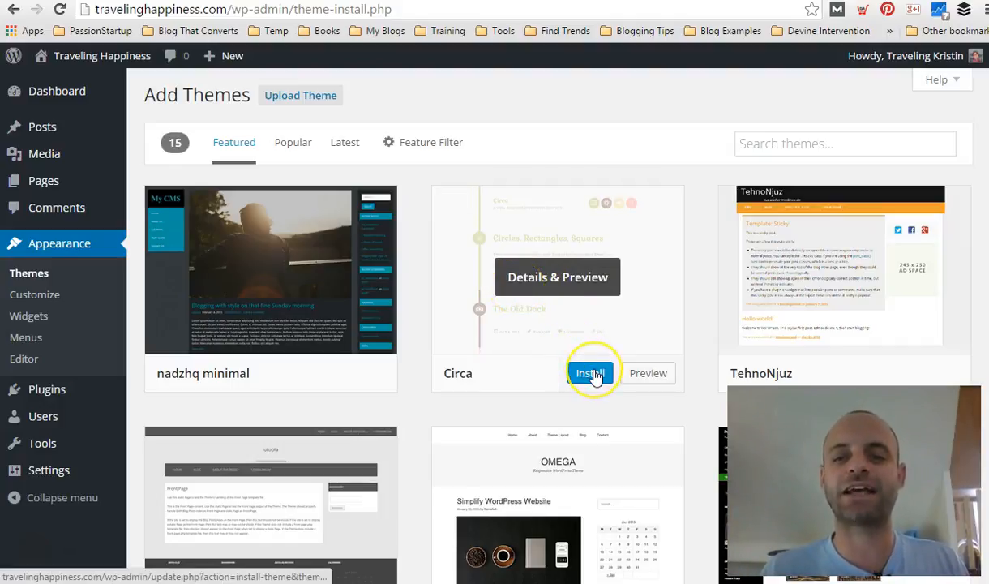
left_click(592, 374)
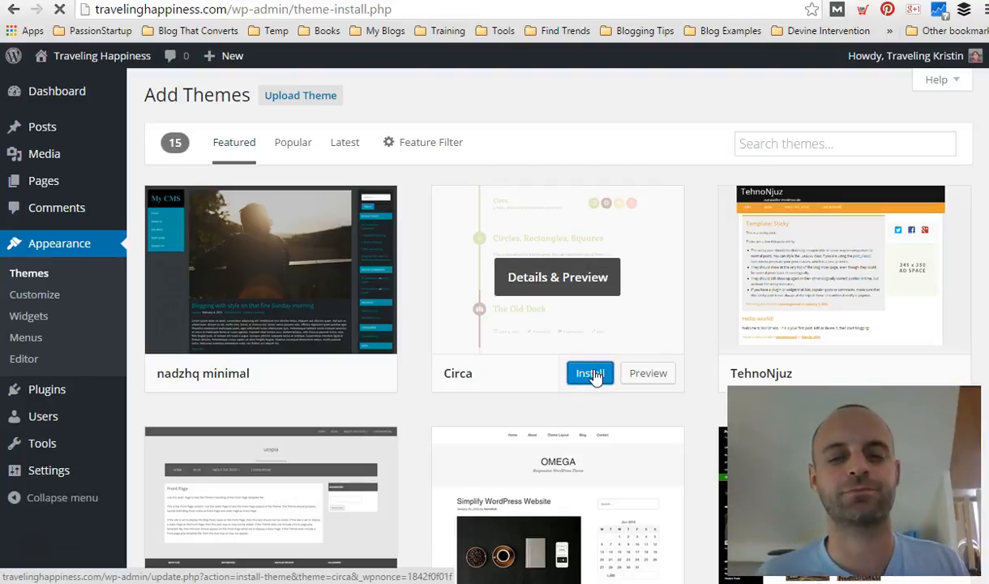
left_click(586, 372)
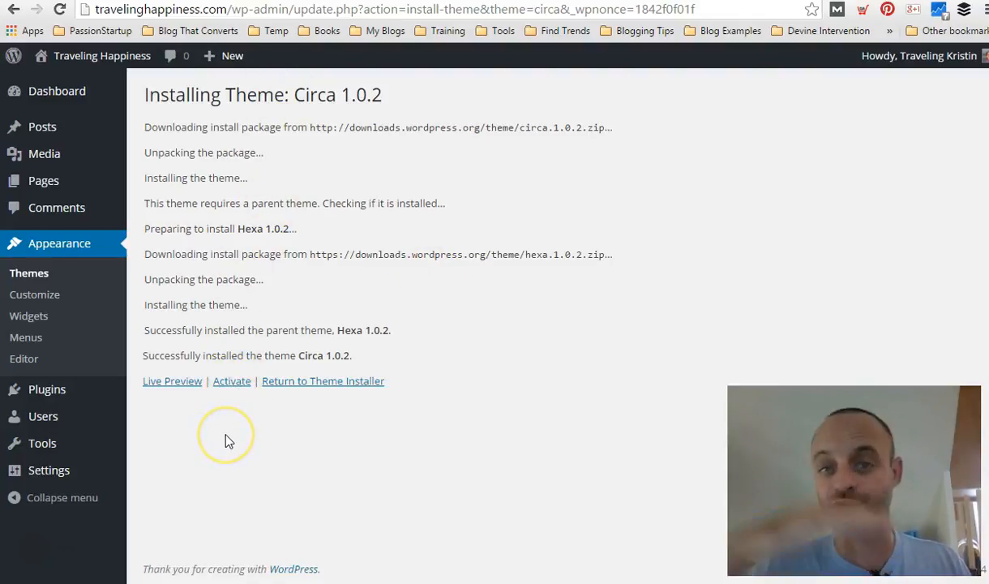
left_click(28, 279)
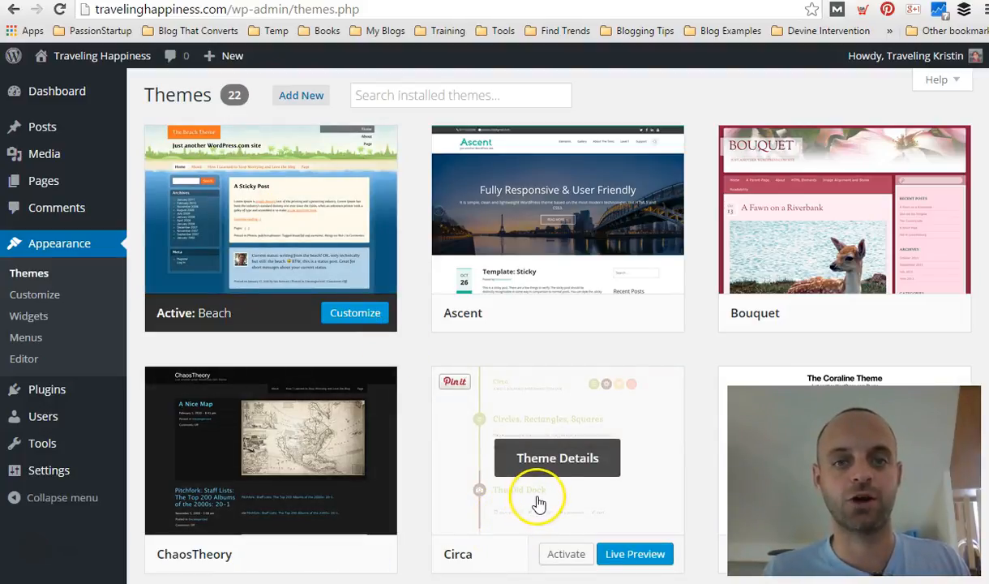
Open the catalog of new themes, view the popular ones and filter the catalog by the Responsive Layout feature
left_click(301, 97)
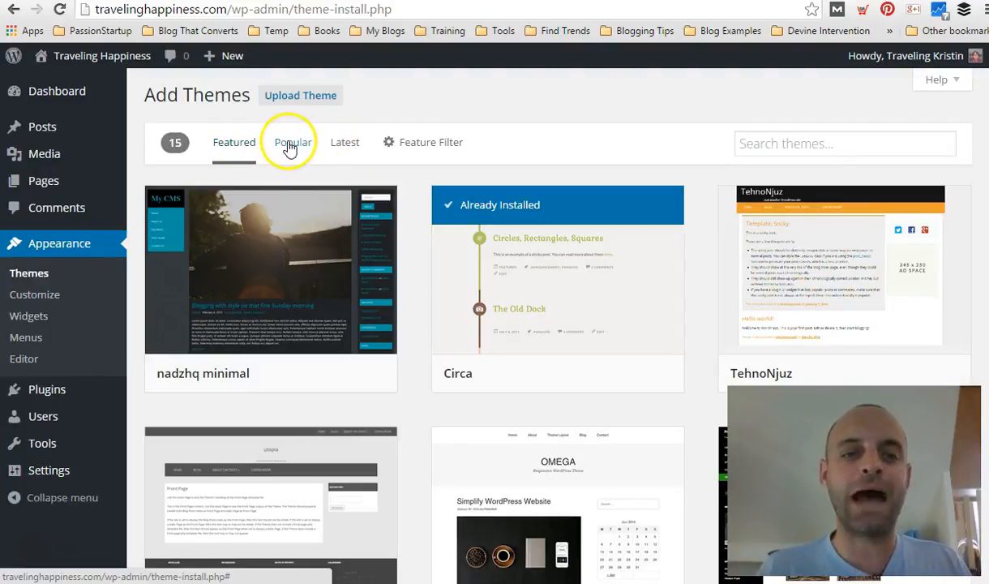
left_click(290, 148)
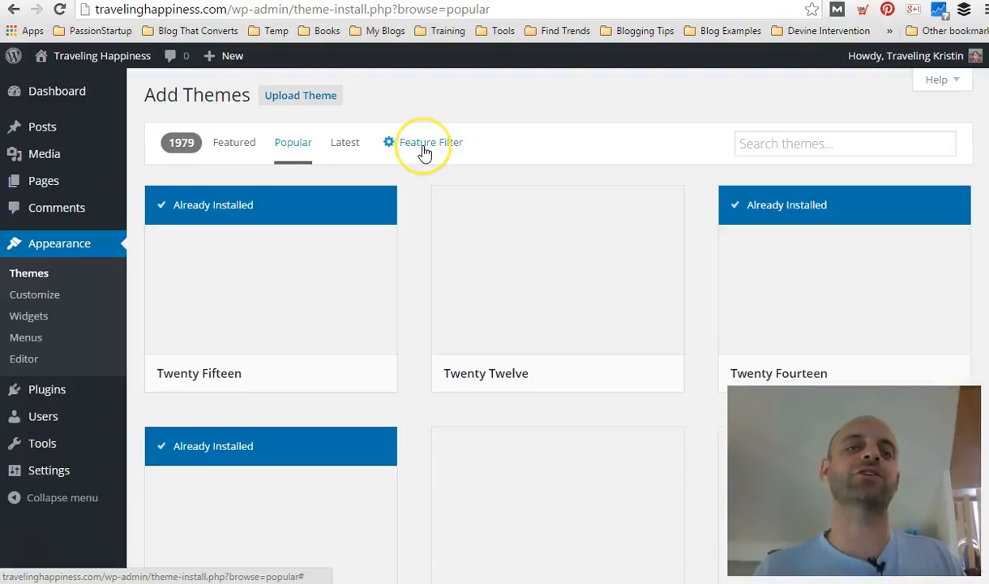
left_click(424, 150)
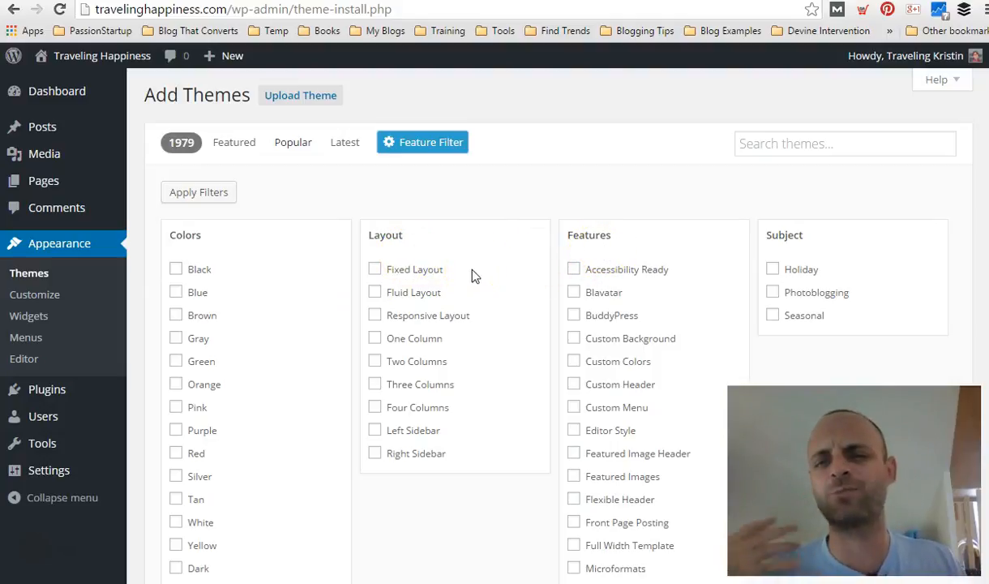
left_click(375, 317)
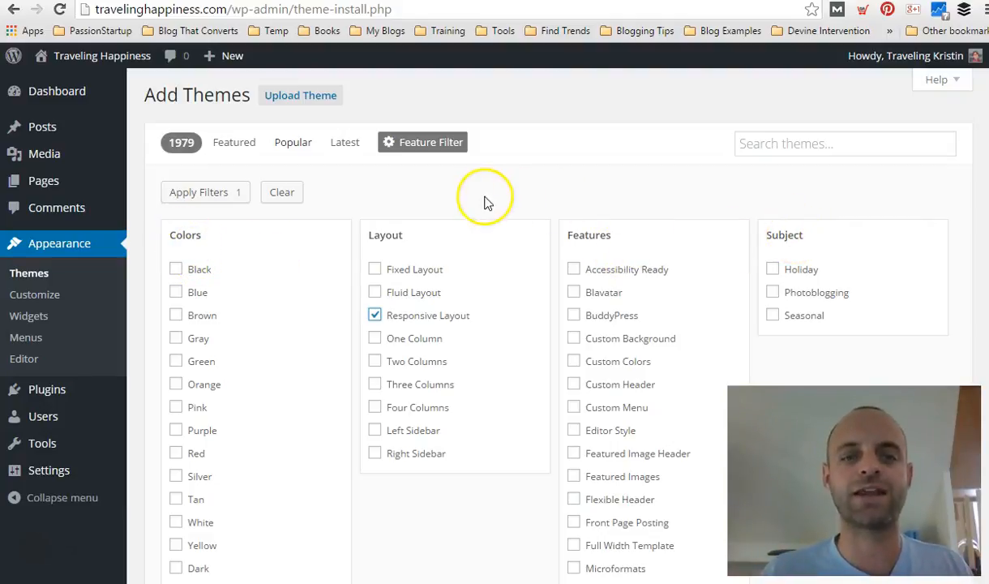
left_click(194, 201)
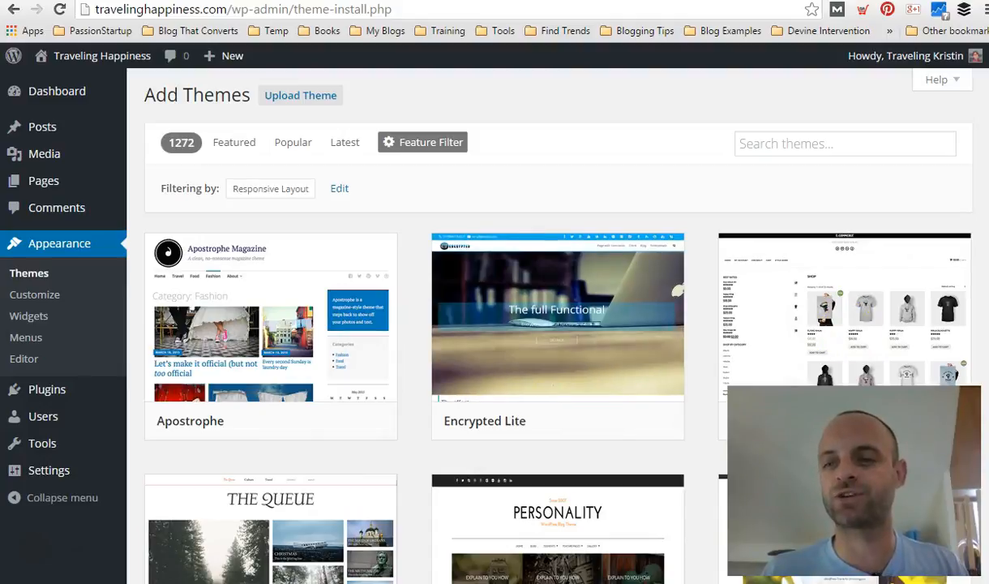
Browse through the filtered responsive themes and return to the beginning of the results
scroll(676, 291, "down", 8)
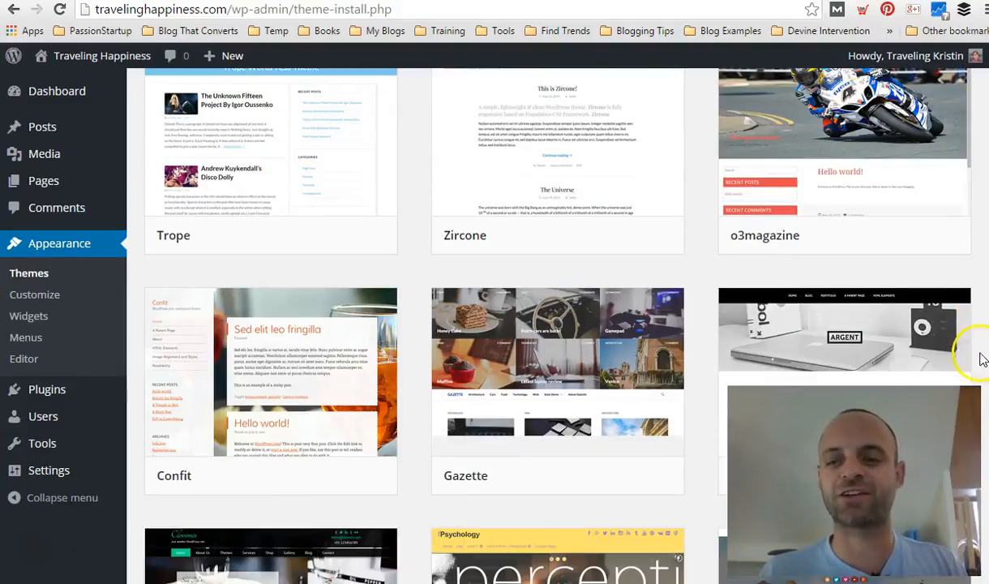
scroll(558, 324, "down", 10)
scroll(558, 324, "up", 9)
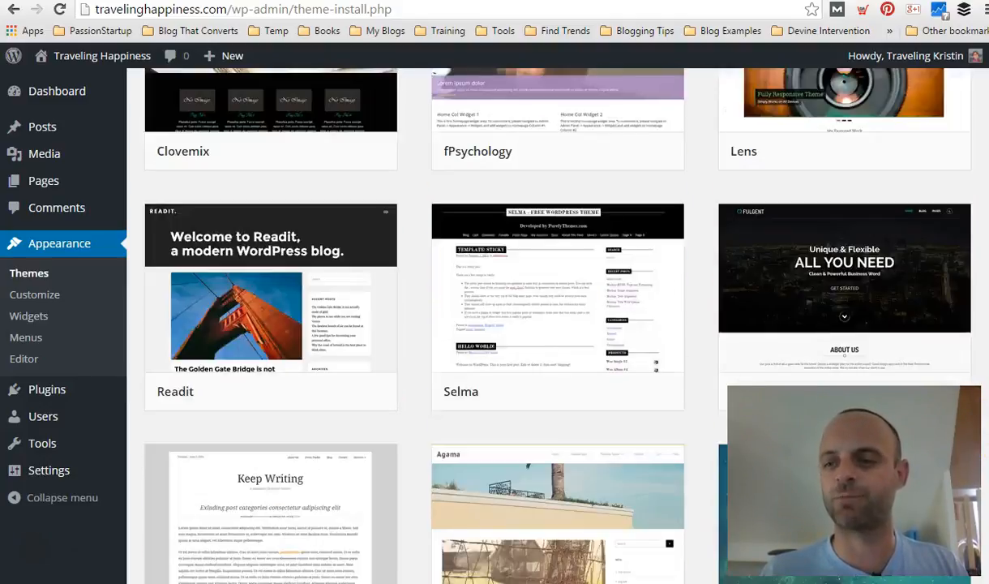
scroll(558, 324, "up", 6)
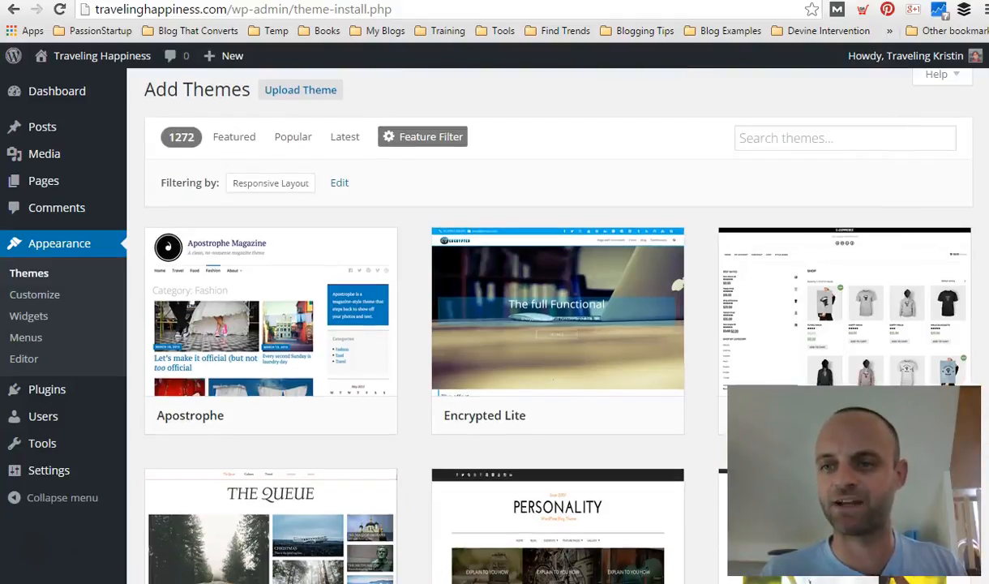
mouse_move(514, 323)
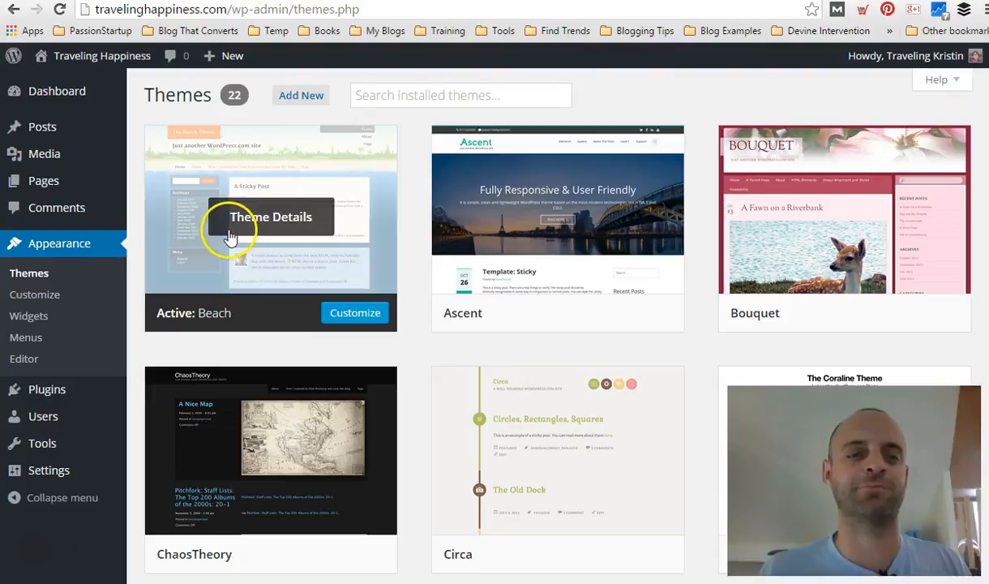
Visit the live Traveling Happiness site and shrink the browser window to phone width to check the Beach theme
mouse_move(94, 53)
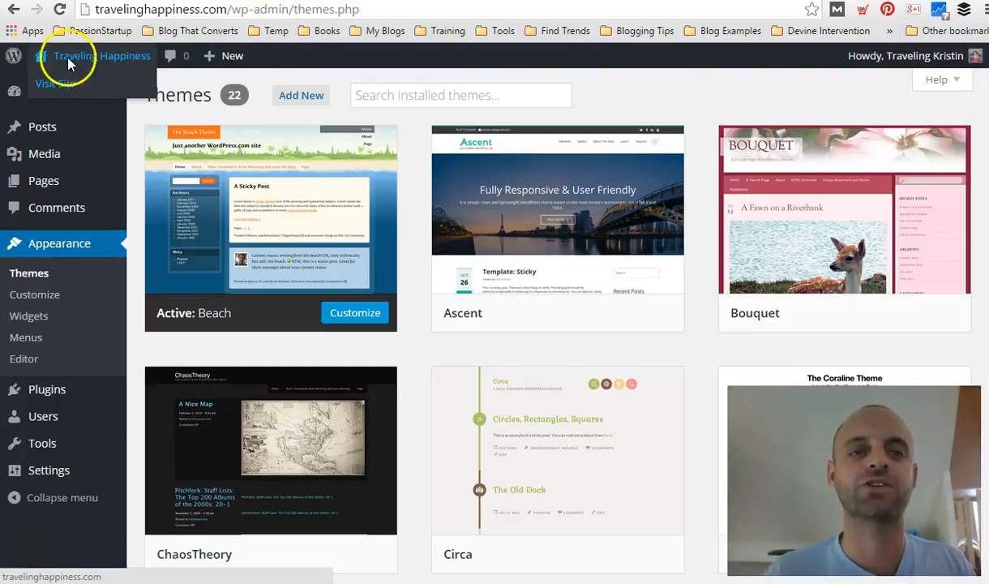
left_click(56, 85)
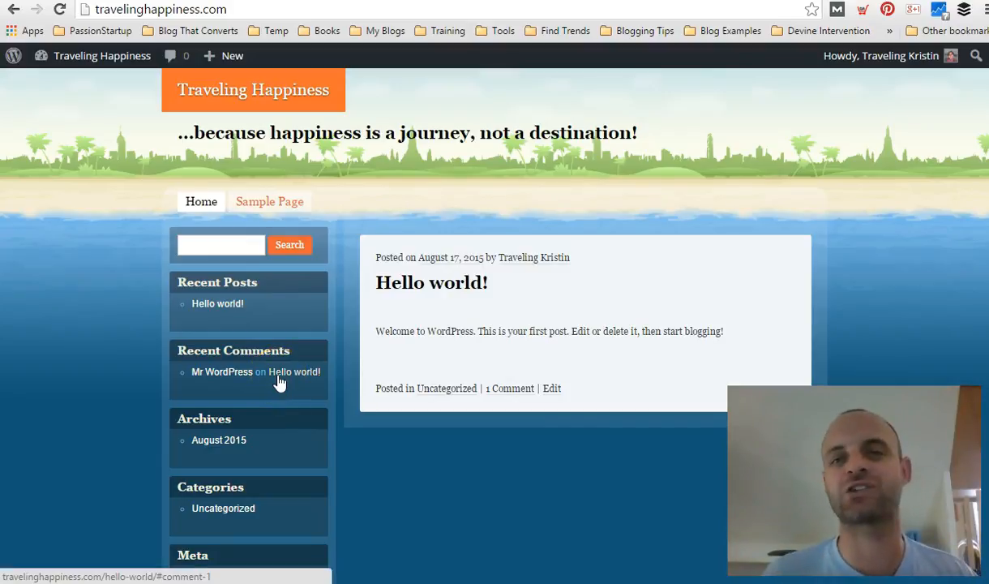
left_click(310, 381)
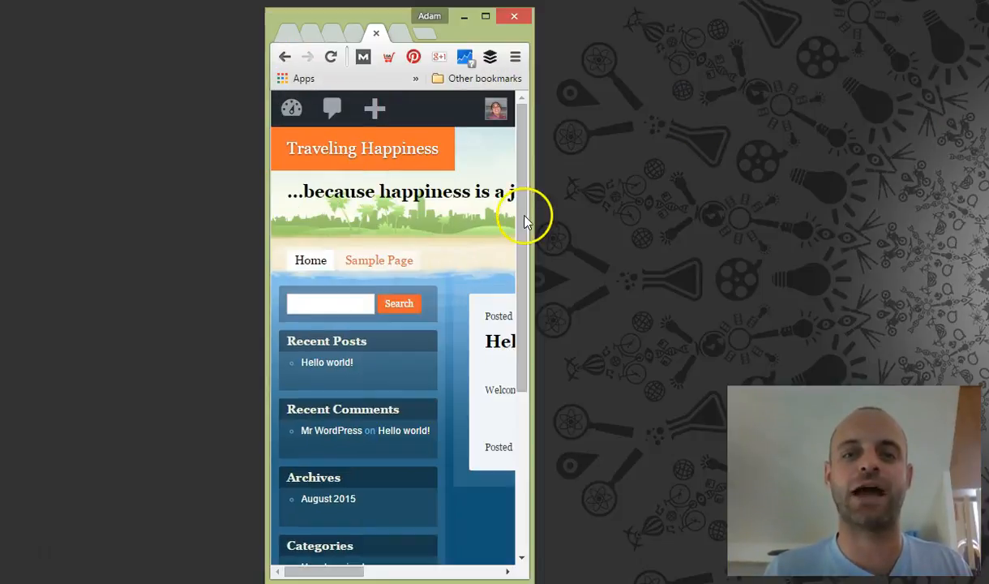
left_click_drag(530, 264, 506, 262)
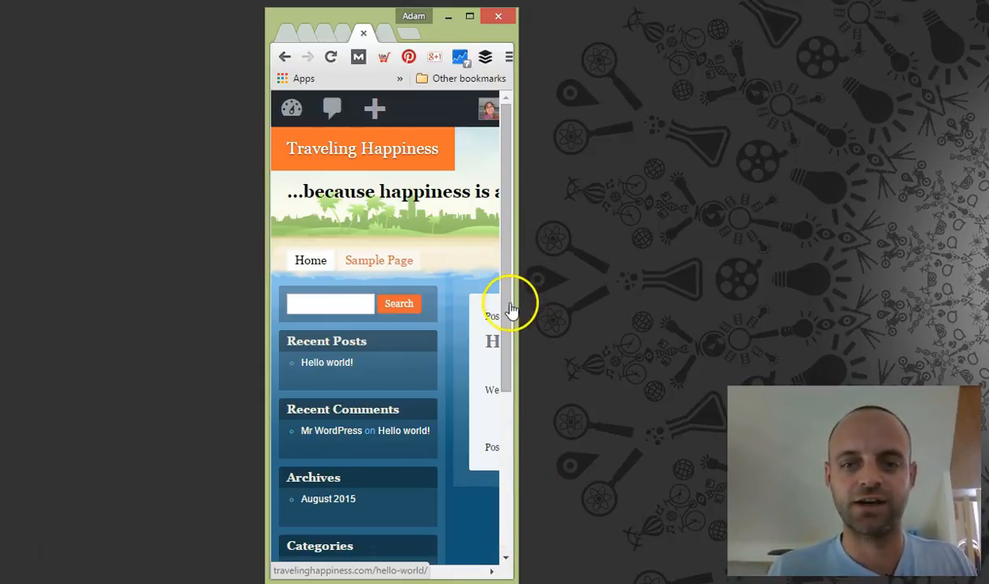
Examine the narrowed Beach page across its full width, then maximize the browser window again
scroll(419, 470, "right", 3)
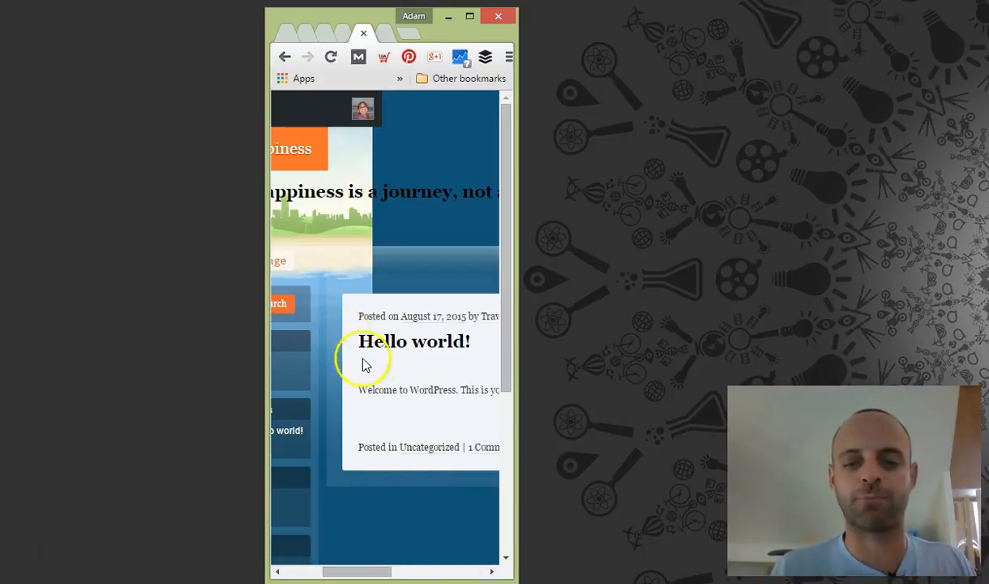
left_click(442, 573)
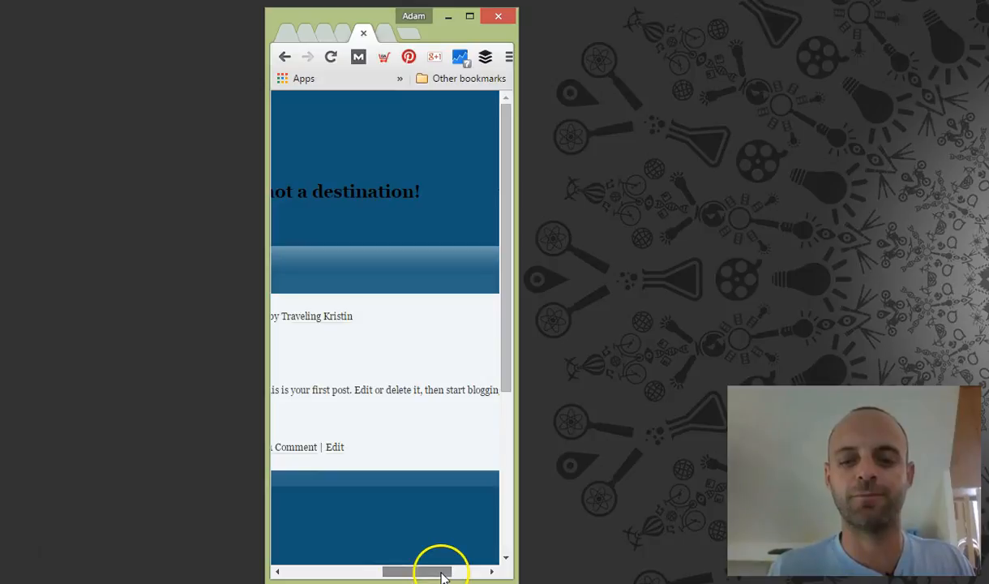
left_click(470, 571)
left_click(304, 572)
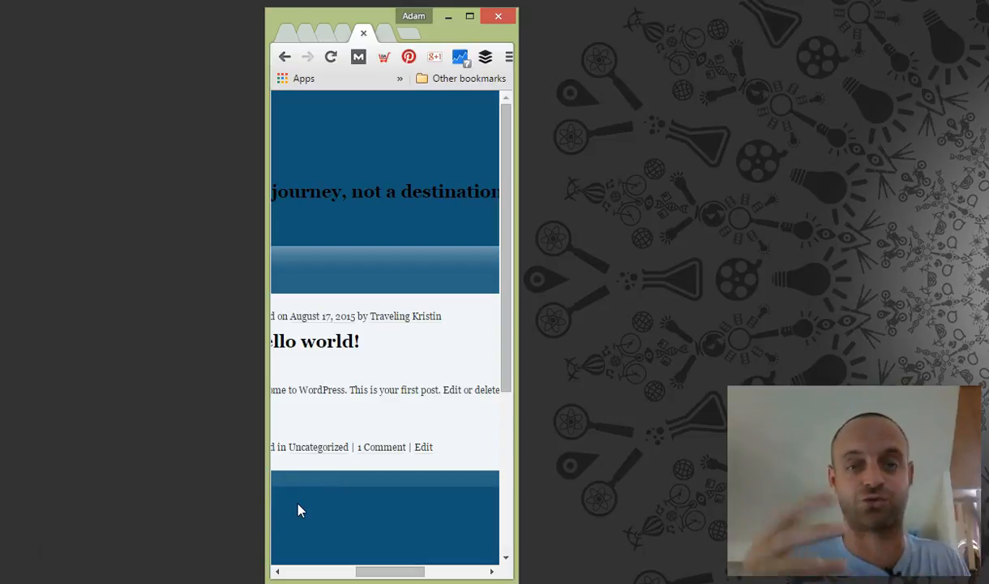
double_click(353, 23)
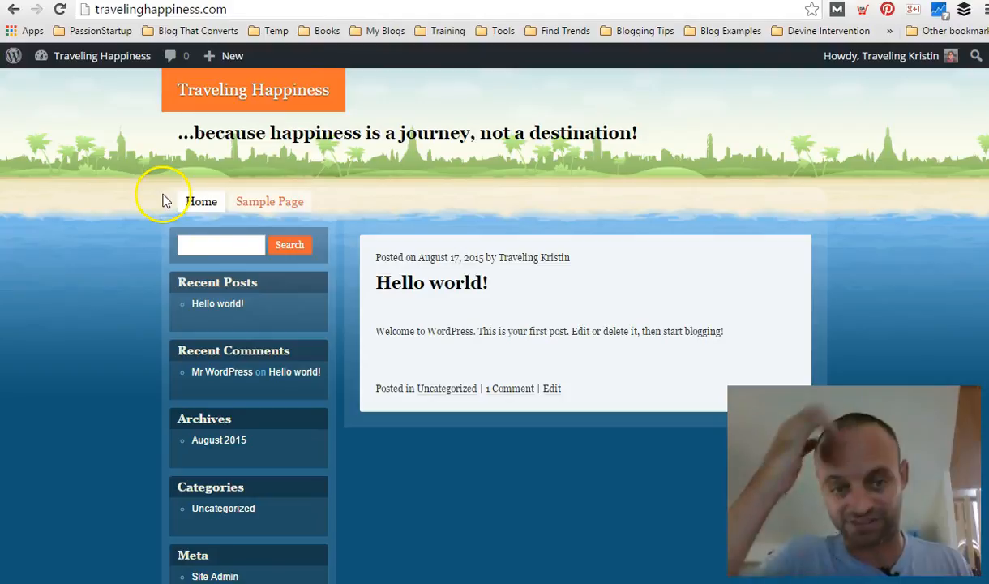
Return to the installed themes through the dashboard and activate the Romangie theme
mouse_move(97, 60)
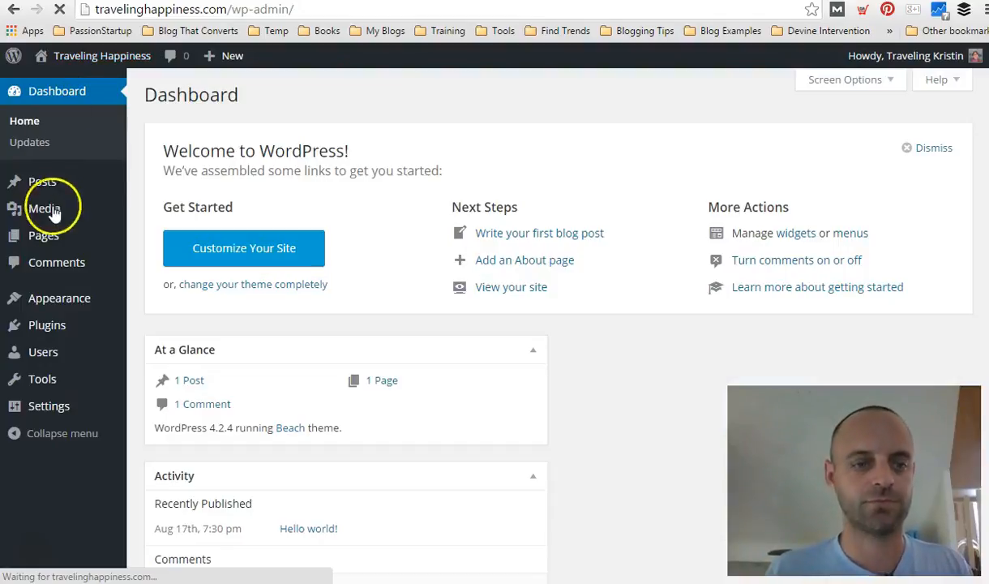
mouse_move(50, 301)
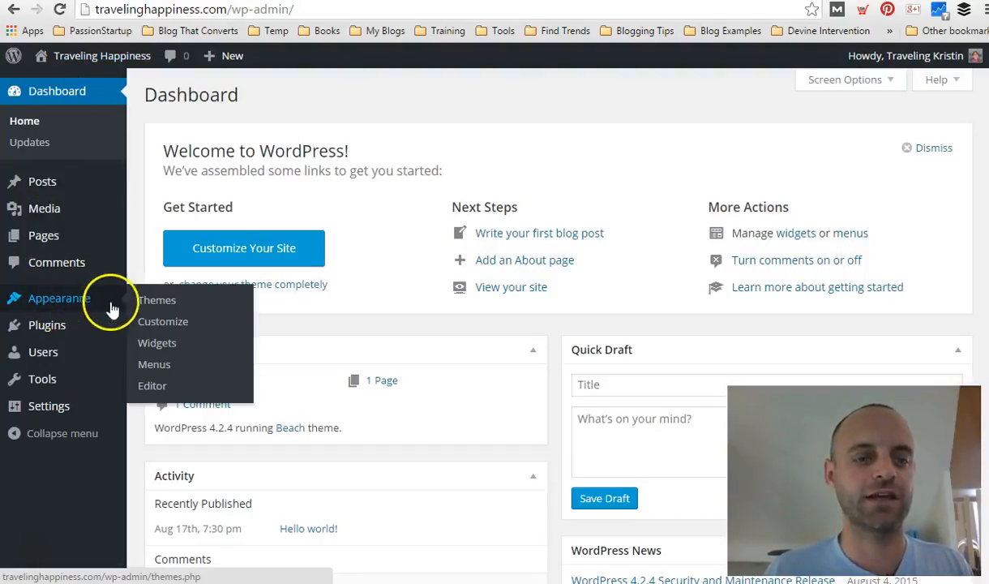
left_click(156, 302)
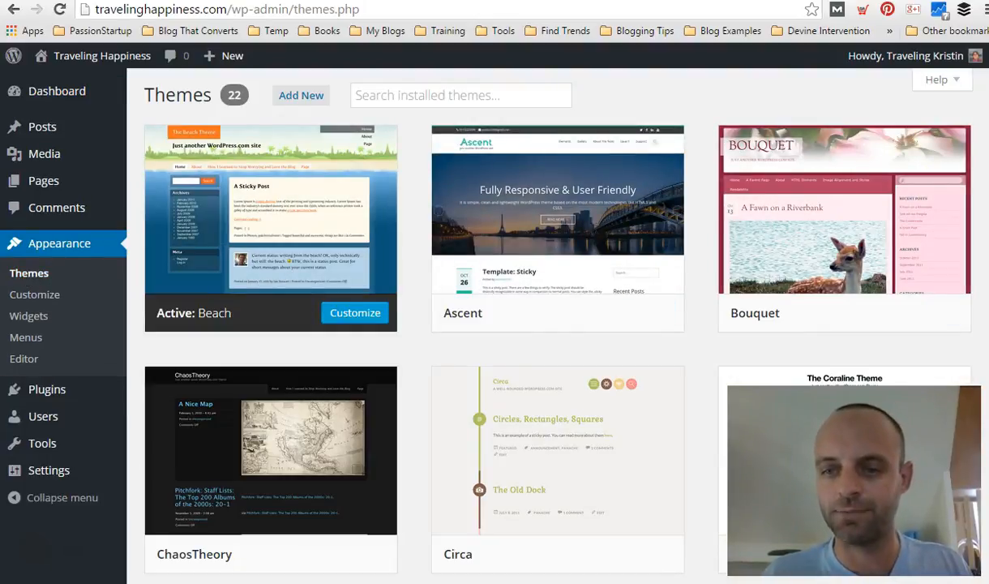
left_click_drag(988, 160, 983, 132)
scroll(984, 158, "down", 2)
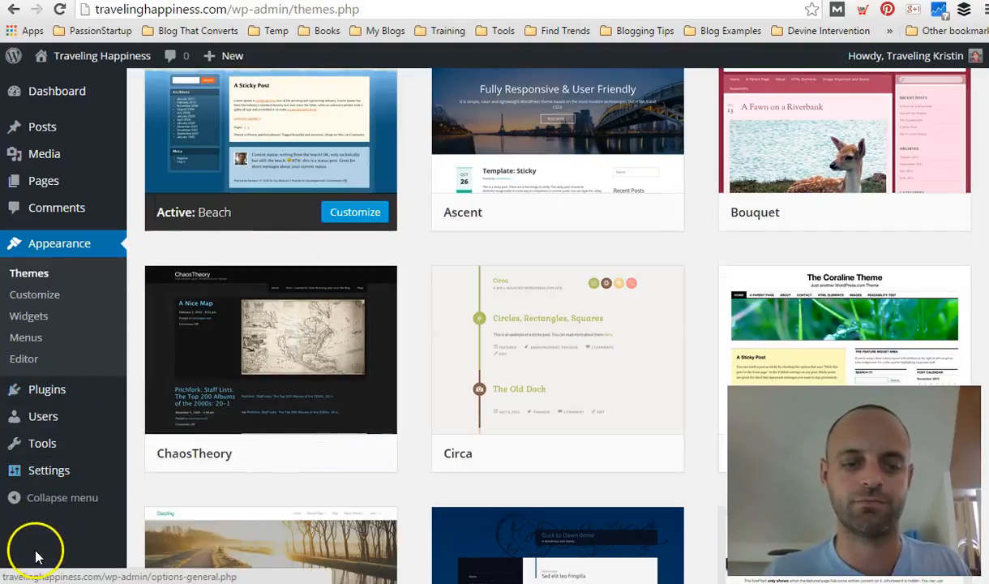
scroll(800, 189, "down", 10)
mouse_move(828, 210)
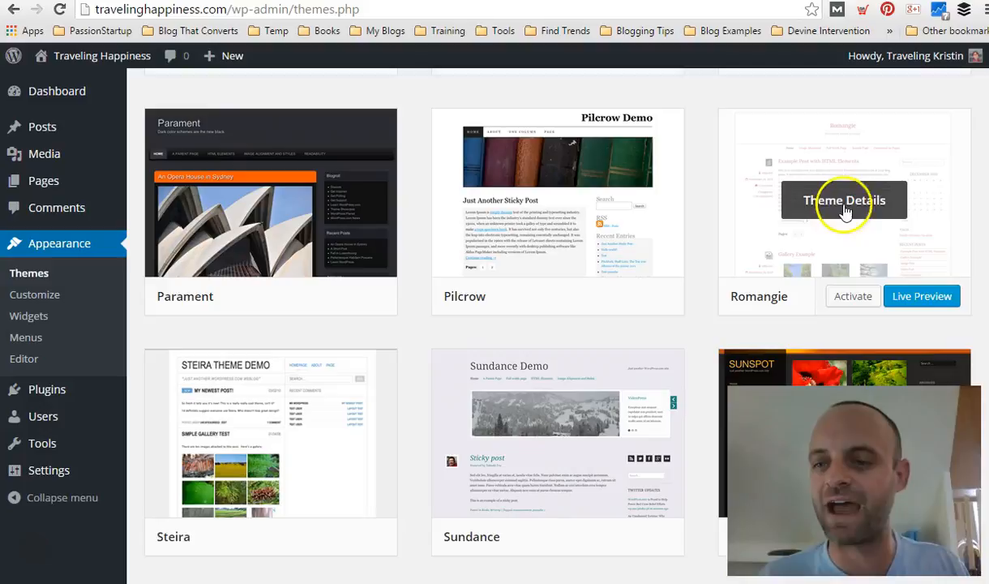
left_click(862, 302)
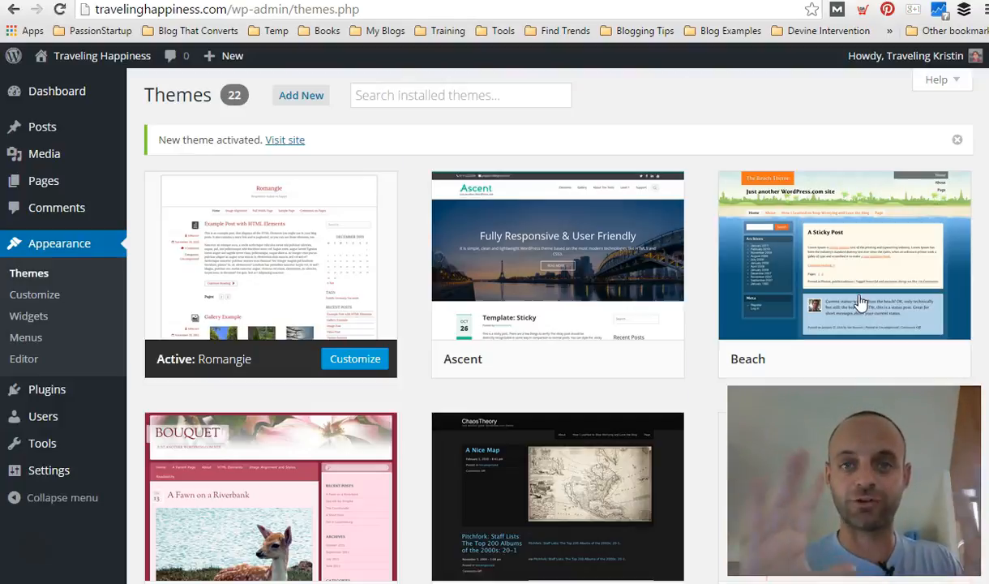
Visit the live site with the Romangie theme and check its layout in a phone-width browser window
mouse_move(863, 301)
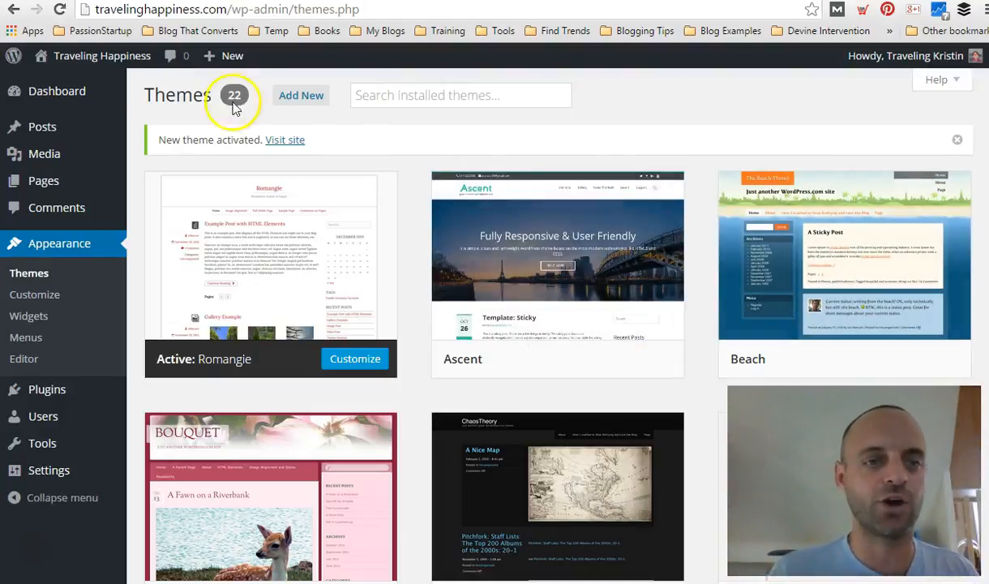
left_click(50, 91)
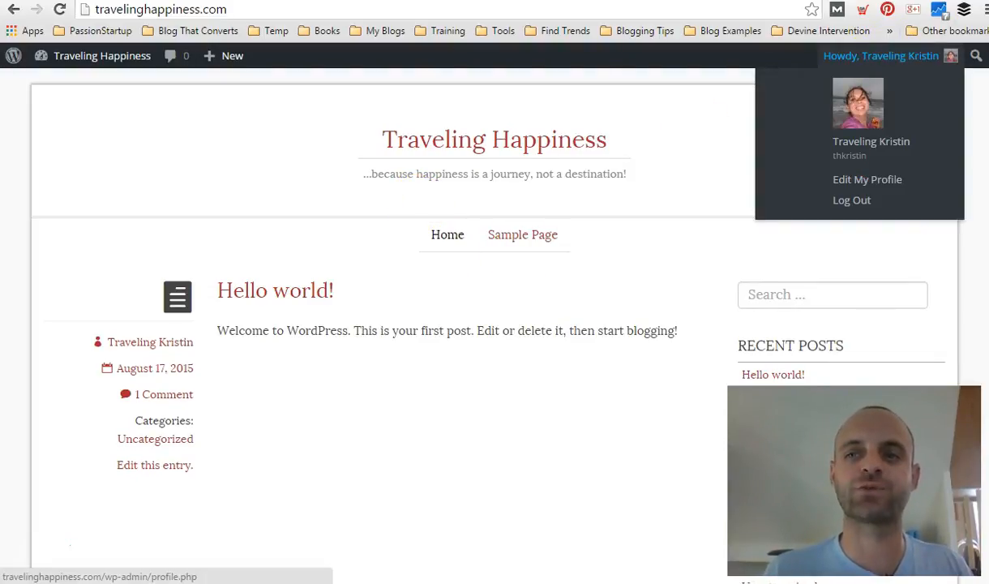
left_click(948, 2)
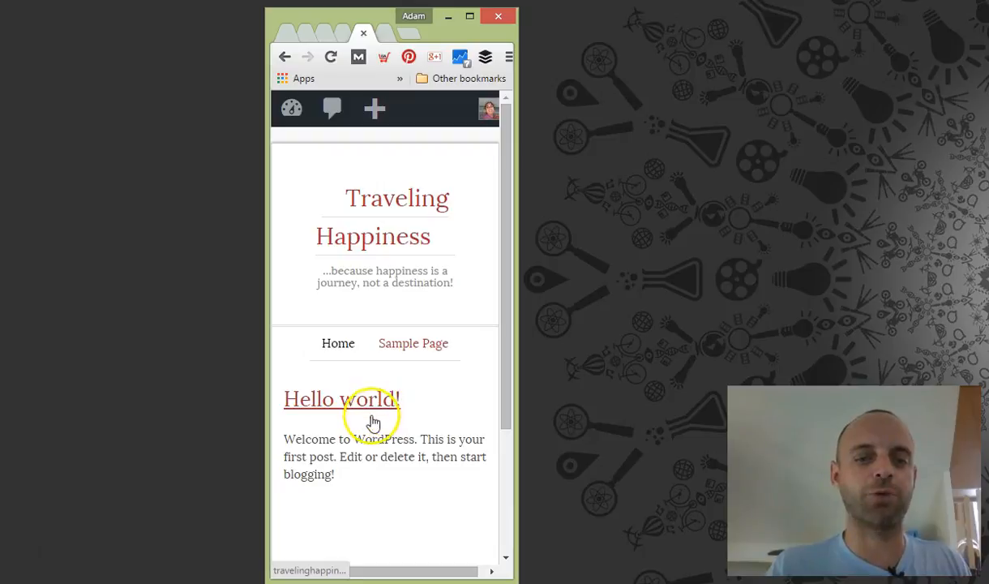
left_click_drag(503, 191, 488, 110)
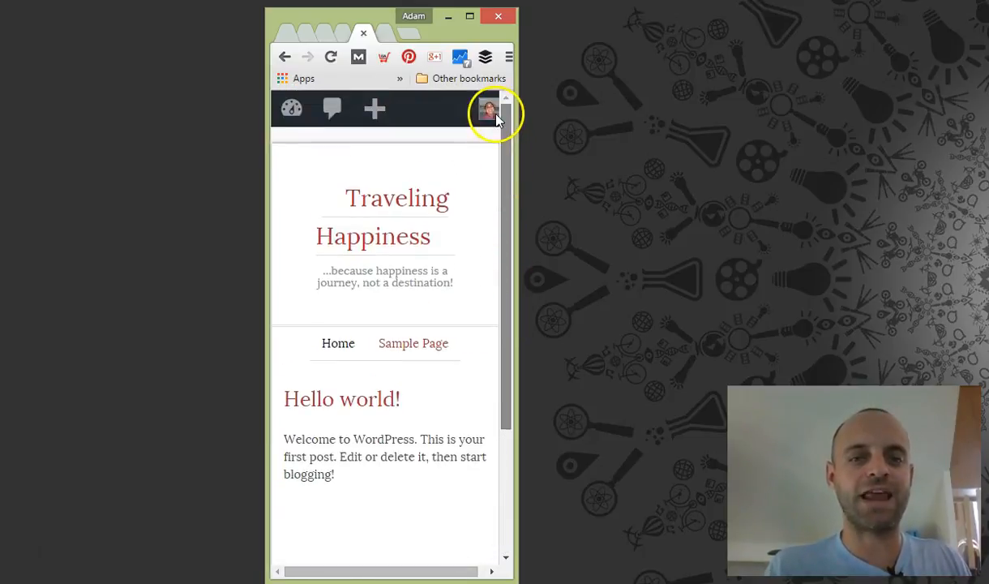
mouse_move(497, 118)
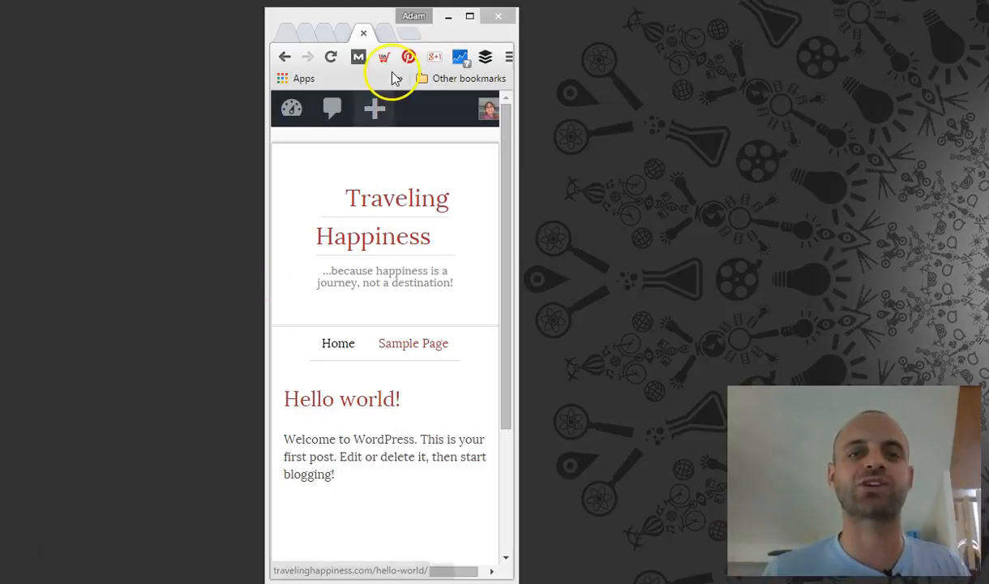
Maximize the browser window and return from the live site to the WordPress dashboard
double_click(352, 21)
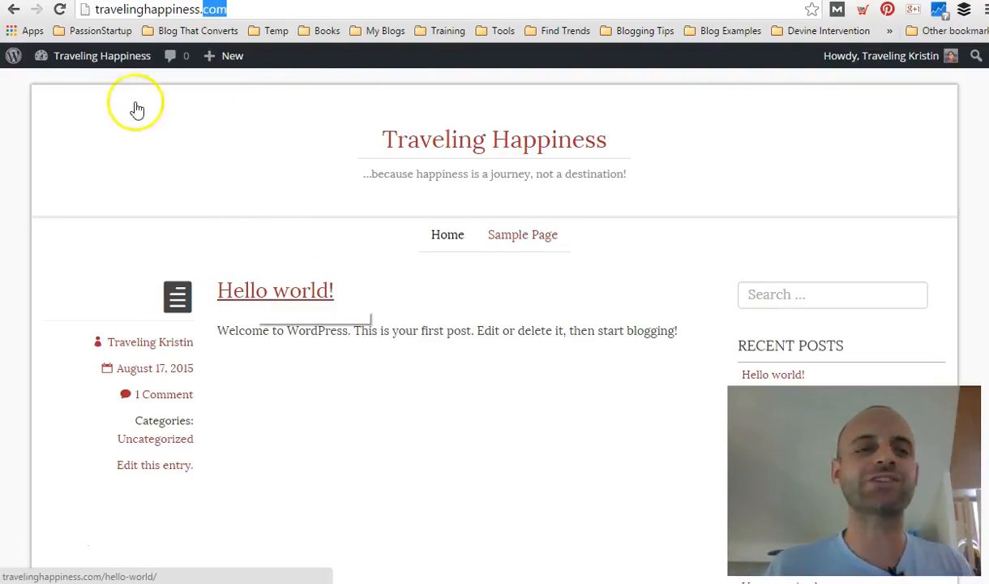
mouse_move(77, 72)
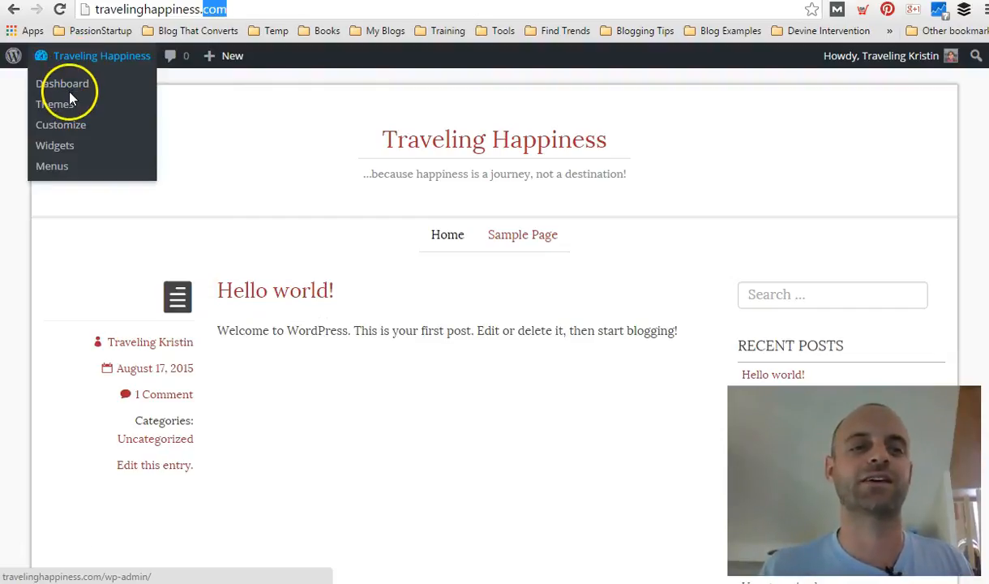
left_click(68, 88)
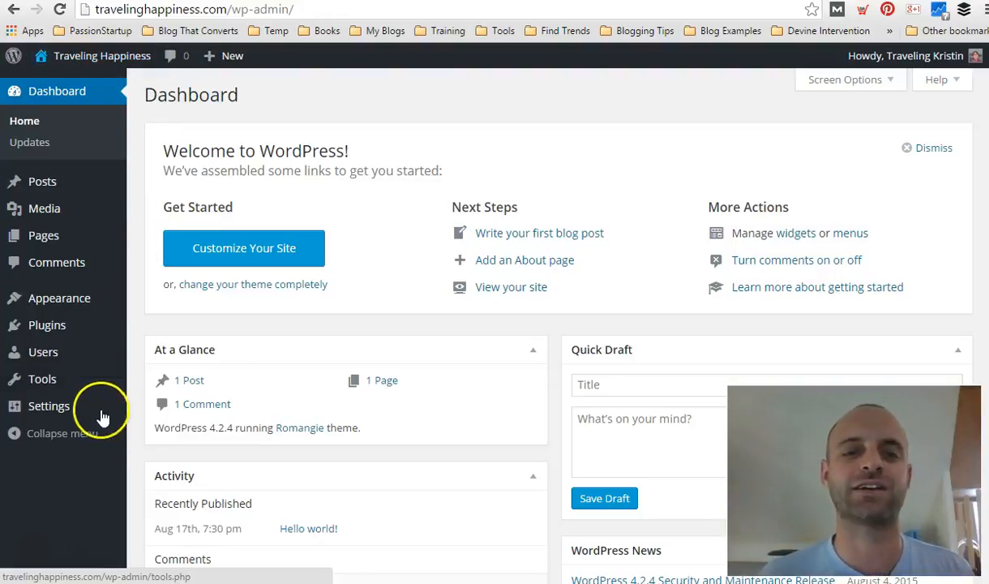
left_click(39, 541)
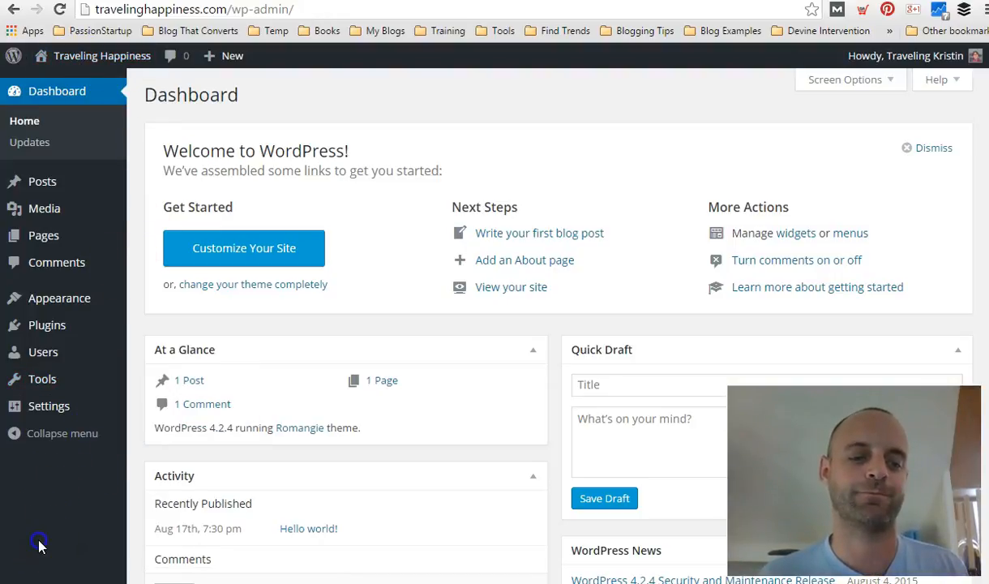